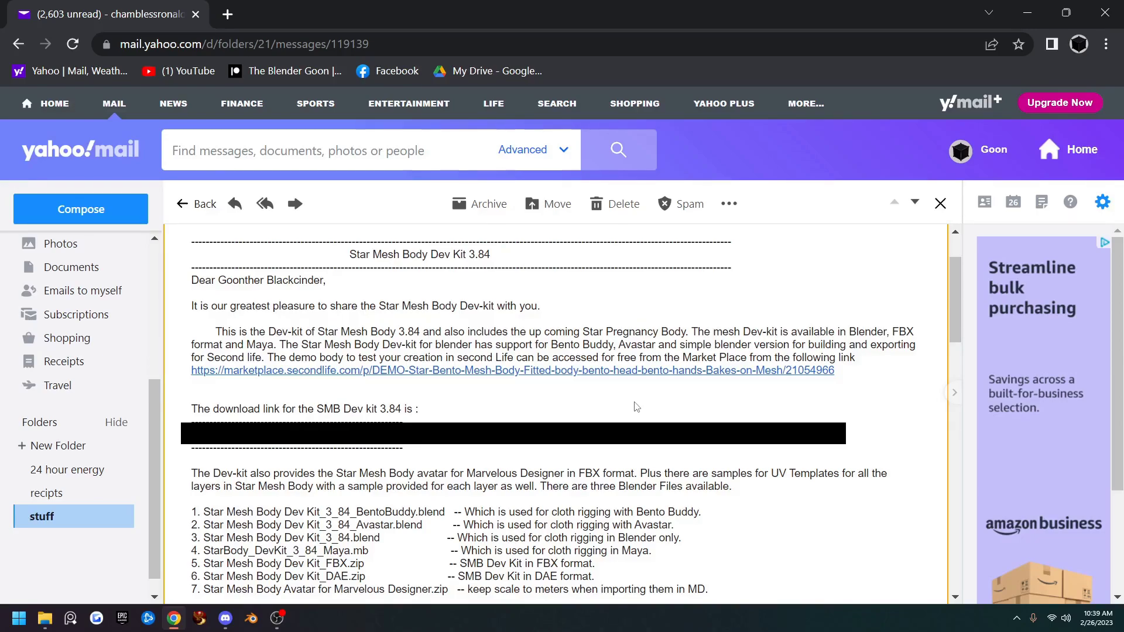
# Step: View the demo body marketplace page, then return to the email and open the shared dev kit folder
pyautogui.click(568, 371)
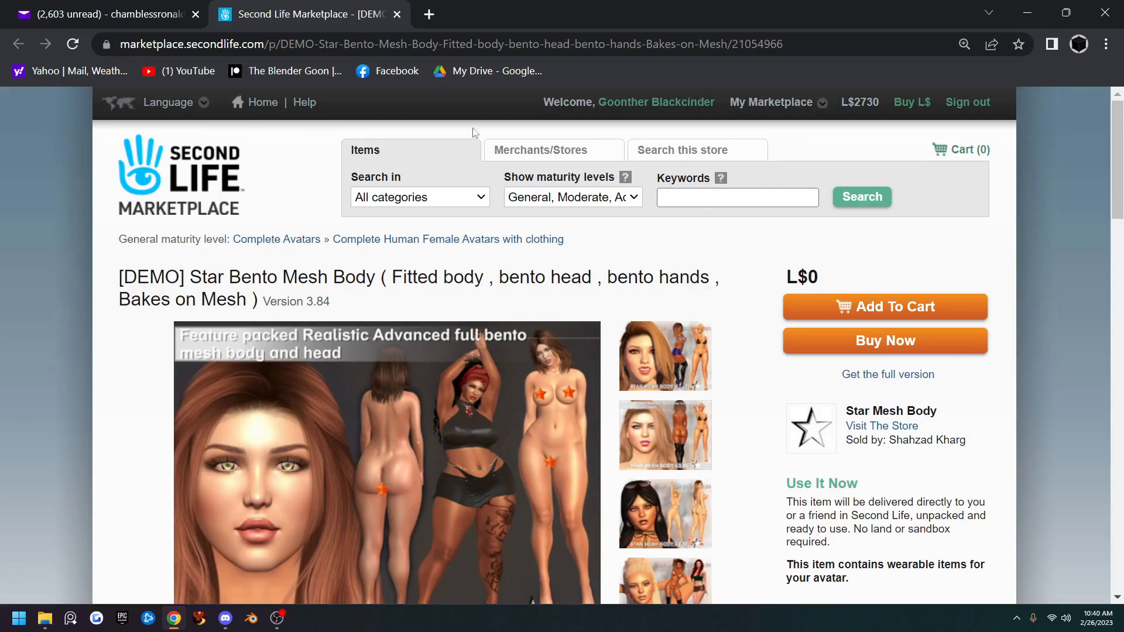
pyautogui.click(397, 14)
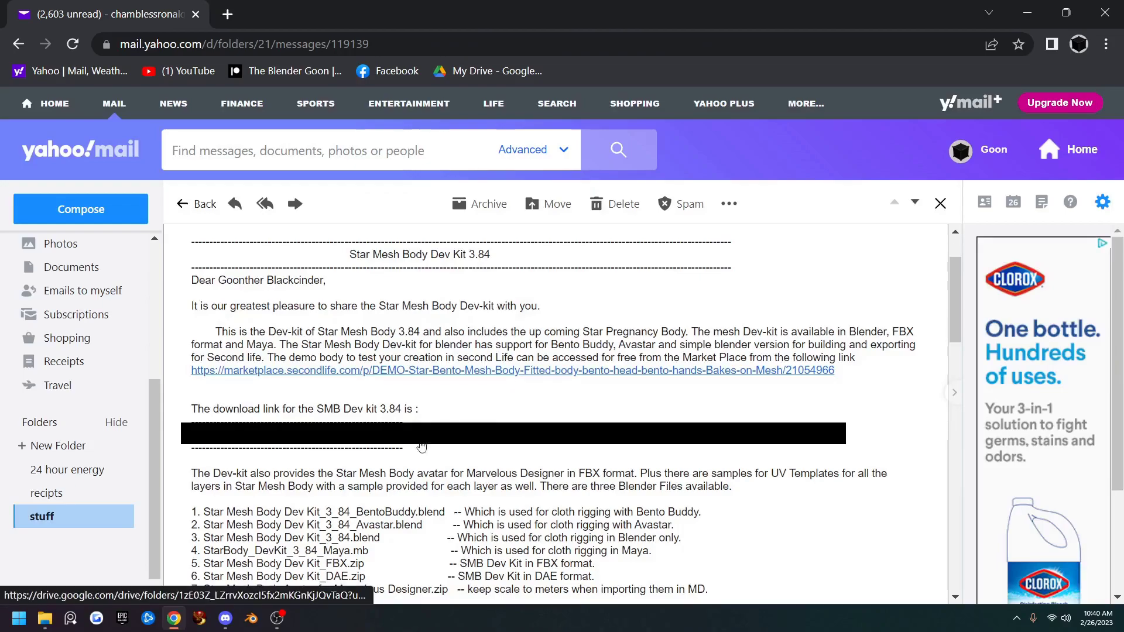
pyautogui.click(478, 439)
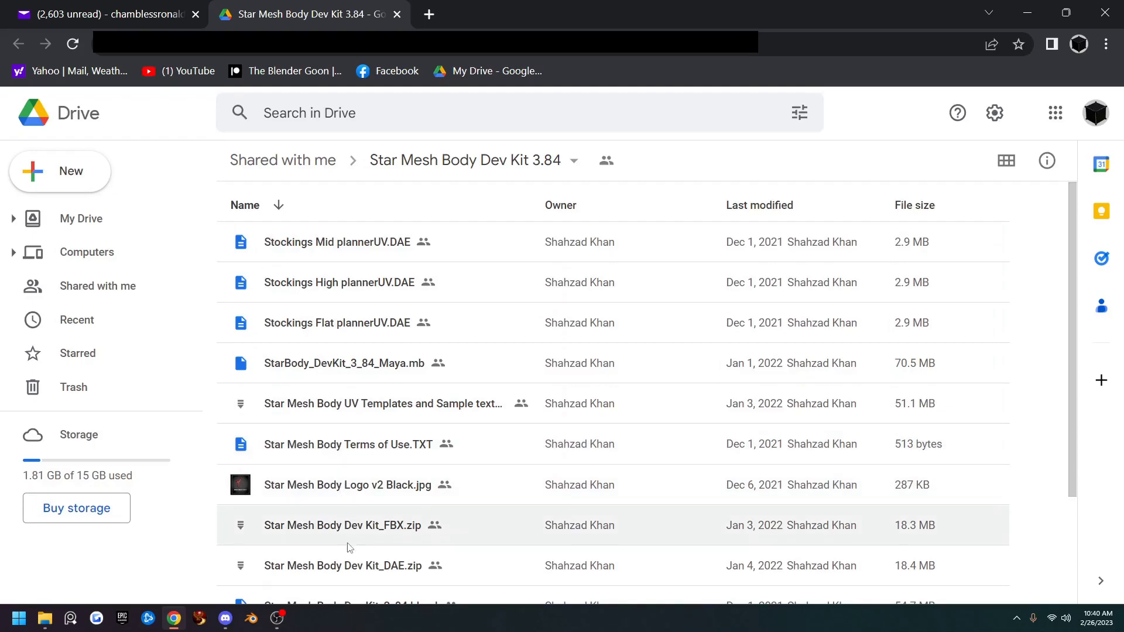
# Step: Download Star Mesh Body Dev Kit_3_84.blend from the Drive folder and minimize Chrome
pyautogui.scroll(-2, 356, 573)
pyautogui.scroll(-1, 358, 571)
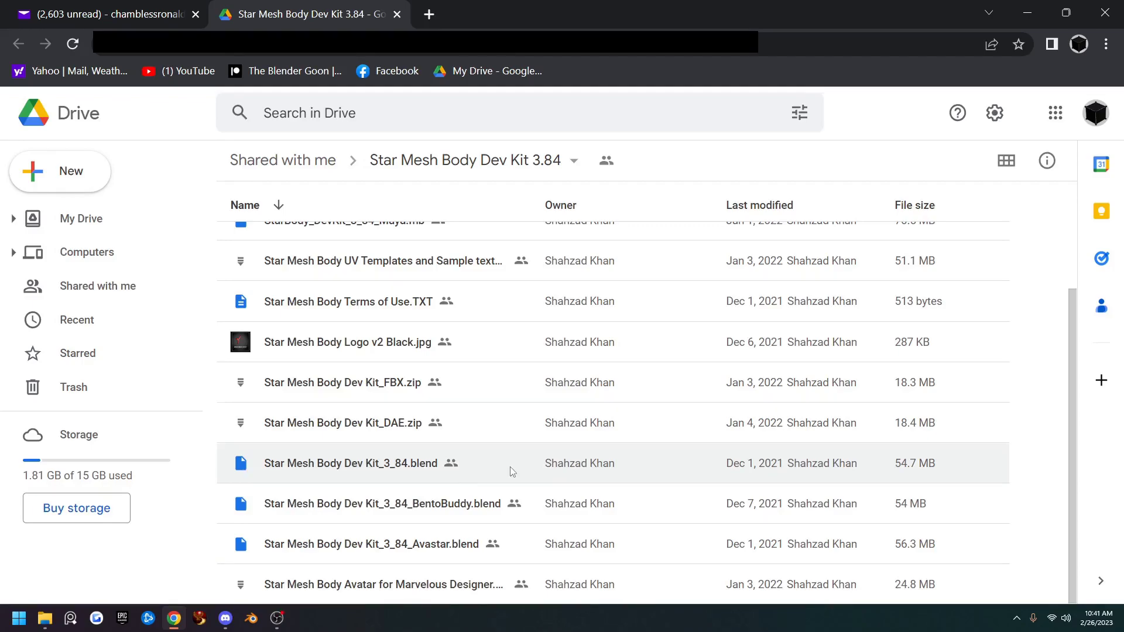
pyautogui.rightClick(383, 467)
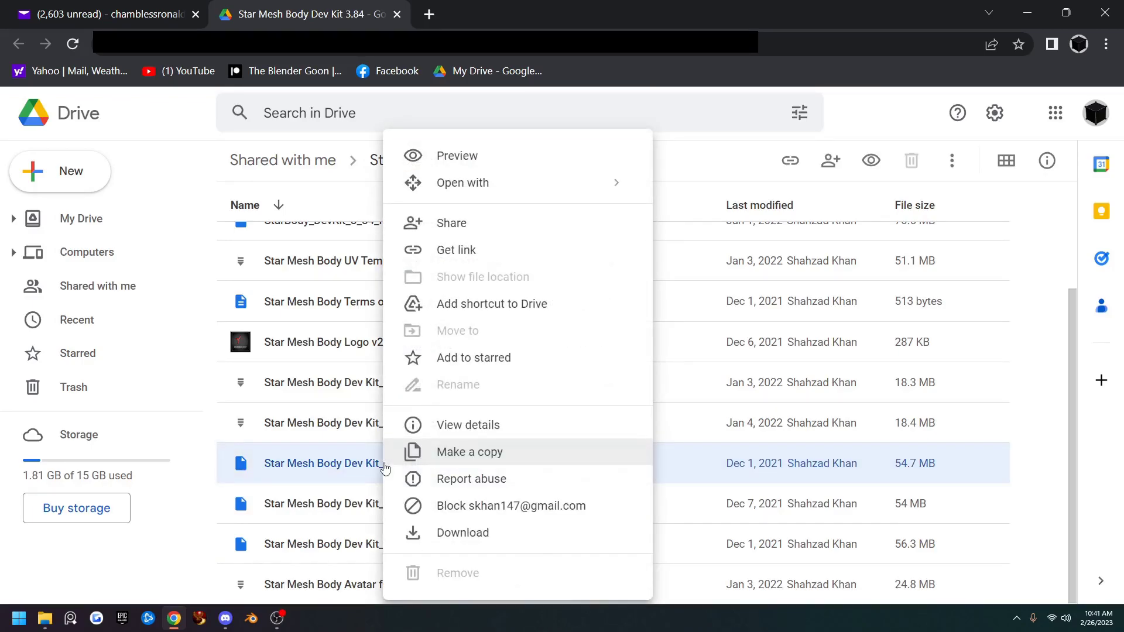
pyautogui.click(470, 535)
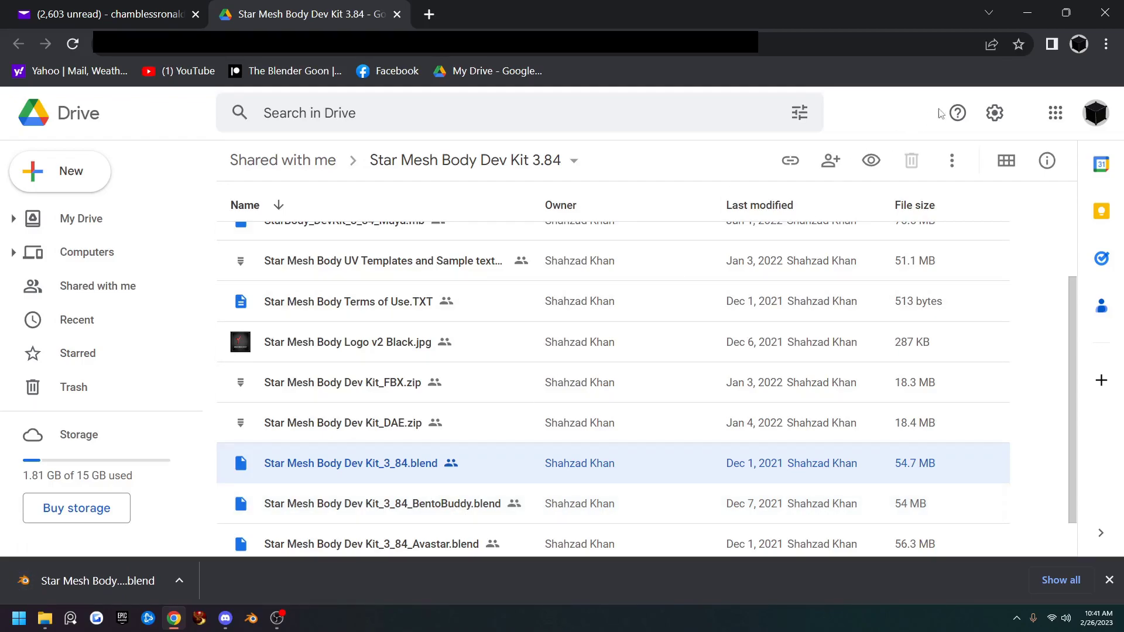
pyautogui.click(1019, 14)
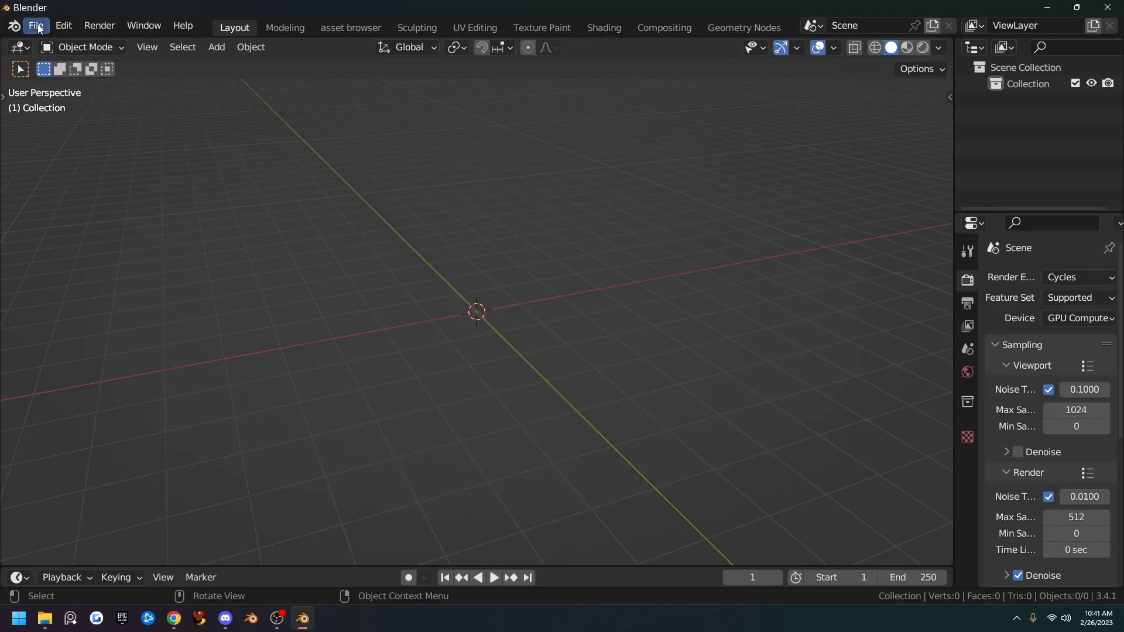
# Step: Pick Star Mesh Body Dev Kit_3_84.blend from Downloads in File > Open with Load UI unchecked
pyautogui.click(37, 26)
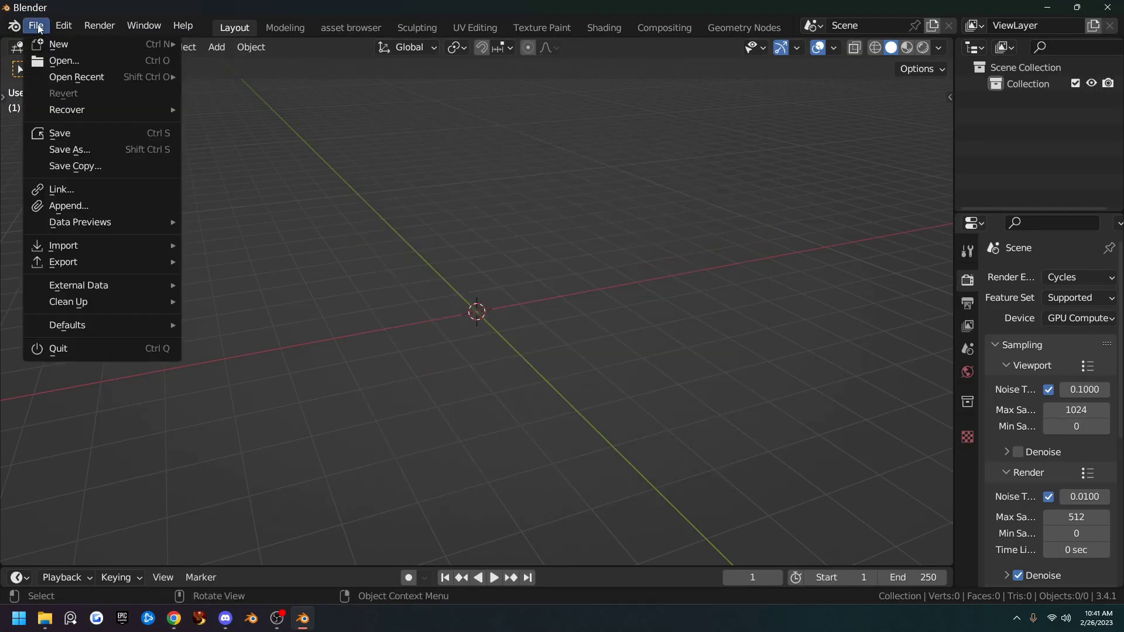
pyautogui.click(64, 59)
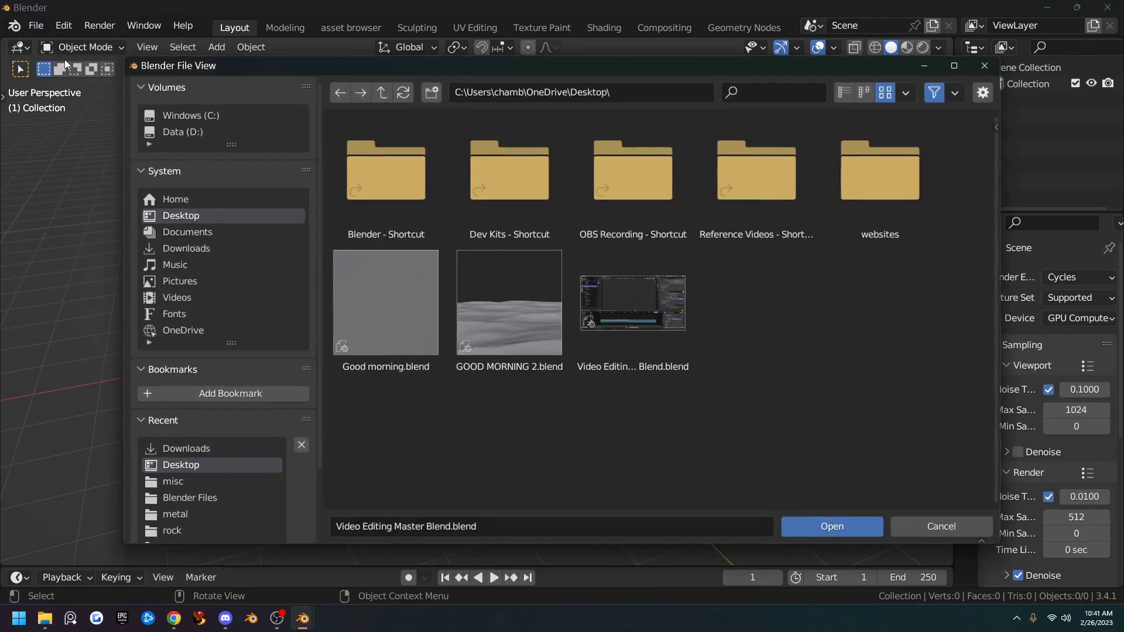
pyautogui.click(185, 248)
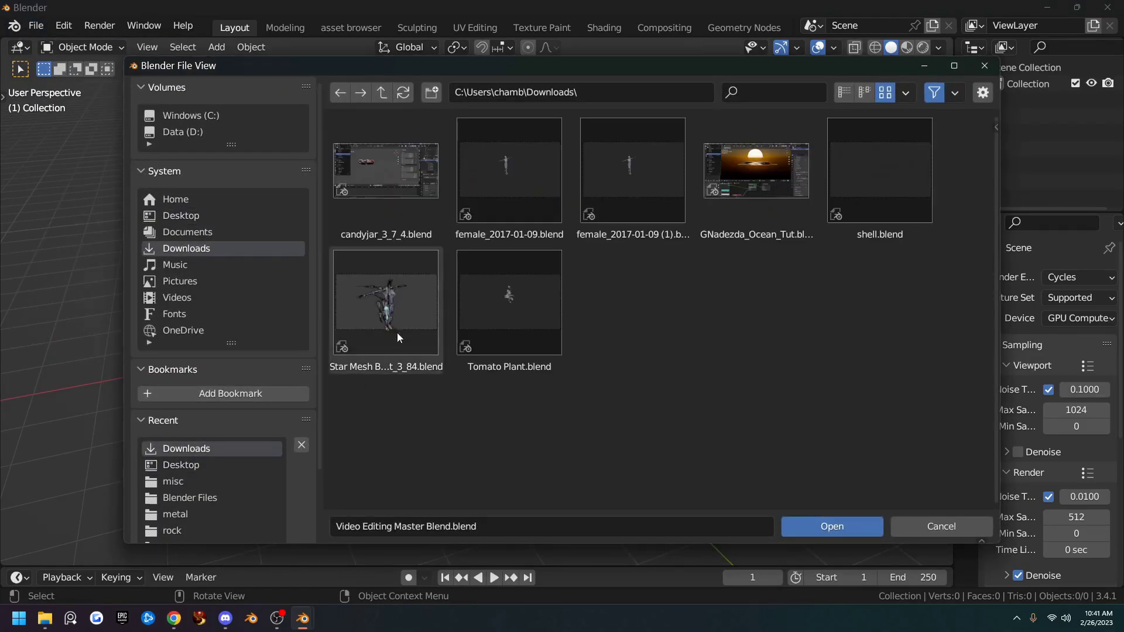
pyautogui.click(407, 309)
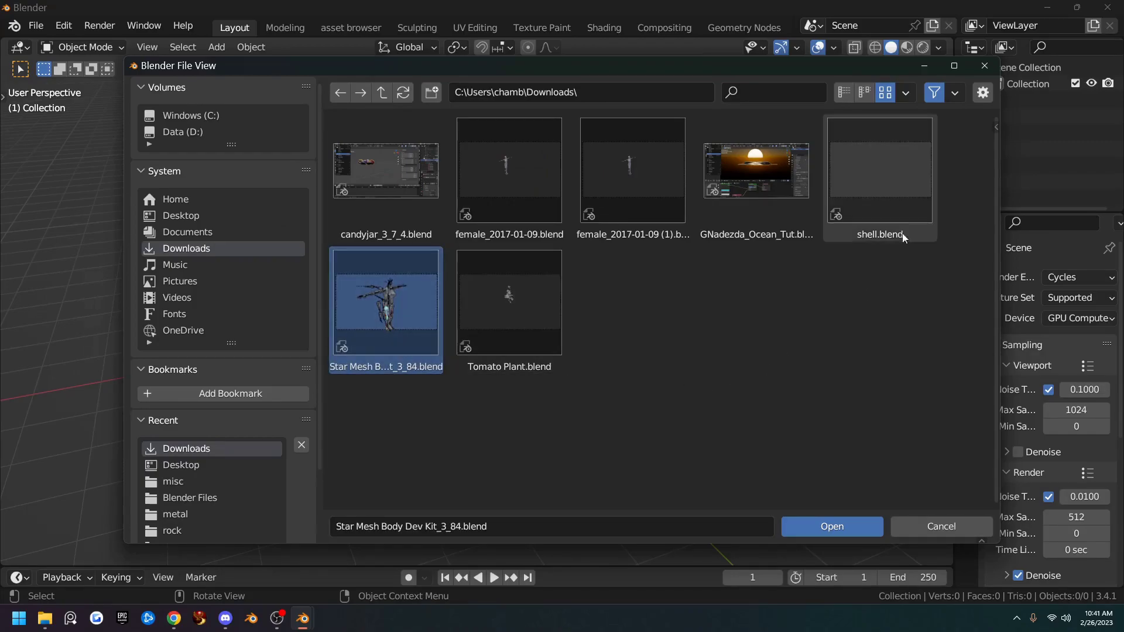
pyautogui.click(983, 93)
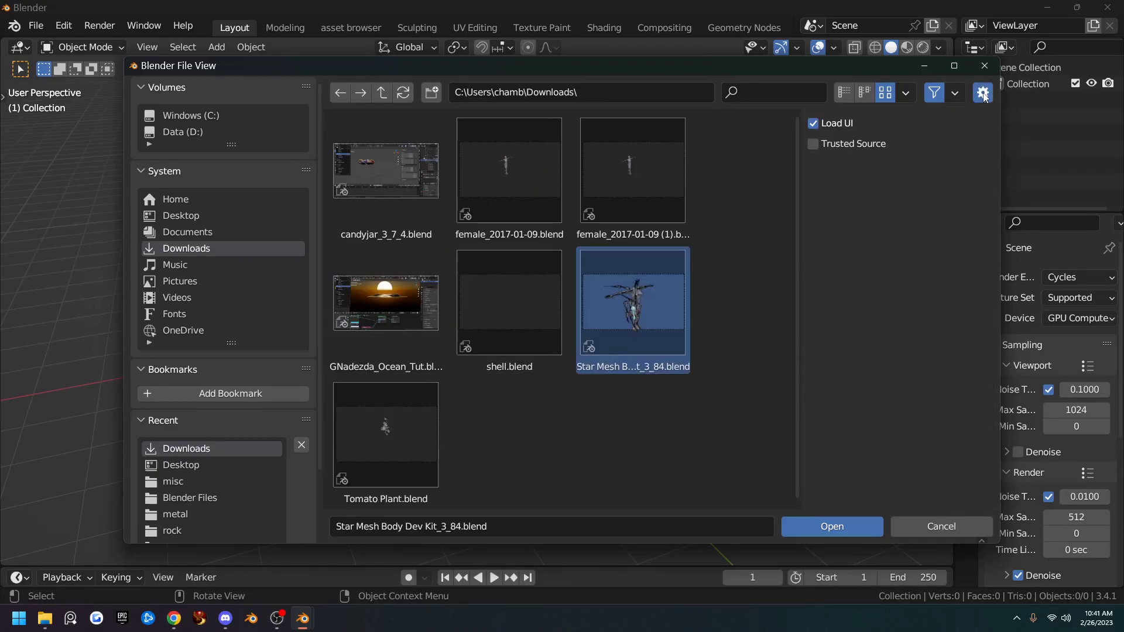
pyautogui.click(813, 124)
# Step: Open the dev kit file and orbit and zoom around the rigged body
pyautogui.click(838, 528)
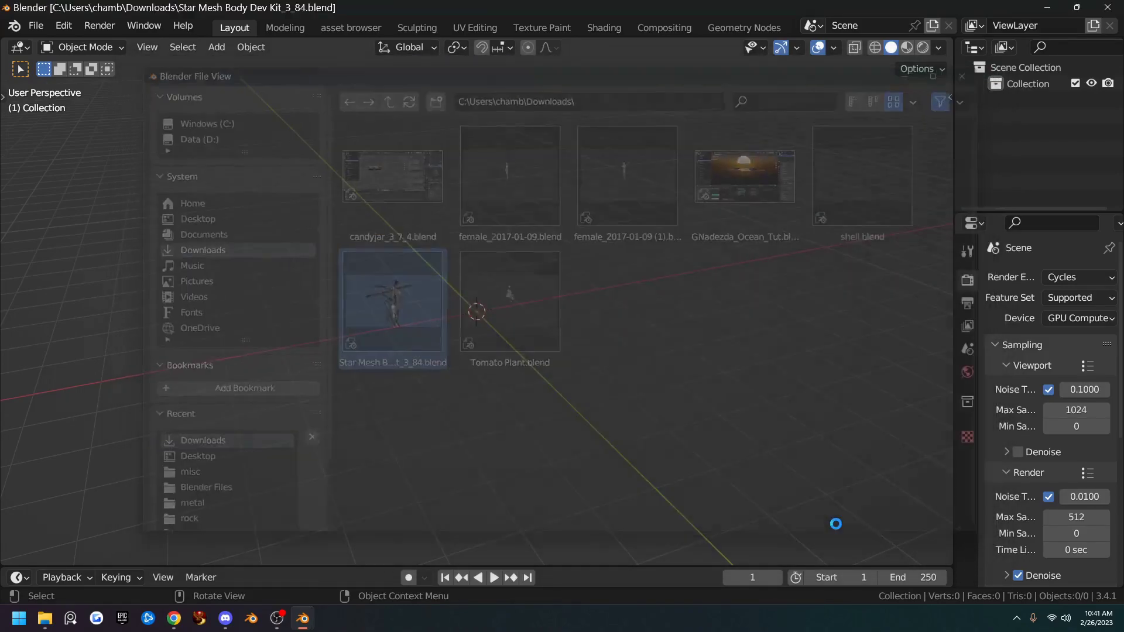
pyautogui.scroll(3, 627, 339)
pyautogui.moveTo(626, 340); pyautogui.dragTo(563, 260, button='middle')
pyautogui.moveTo(642, 203); pyautogui.dragTo(529, 191, button='middle')
pyautogui.scroll(3, 638, 303)
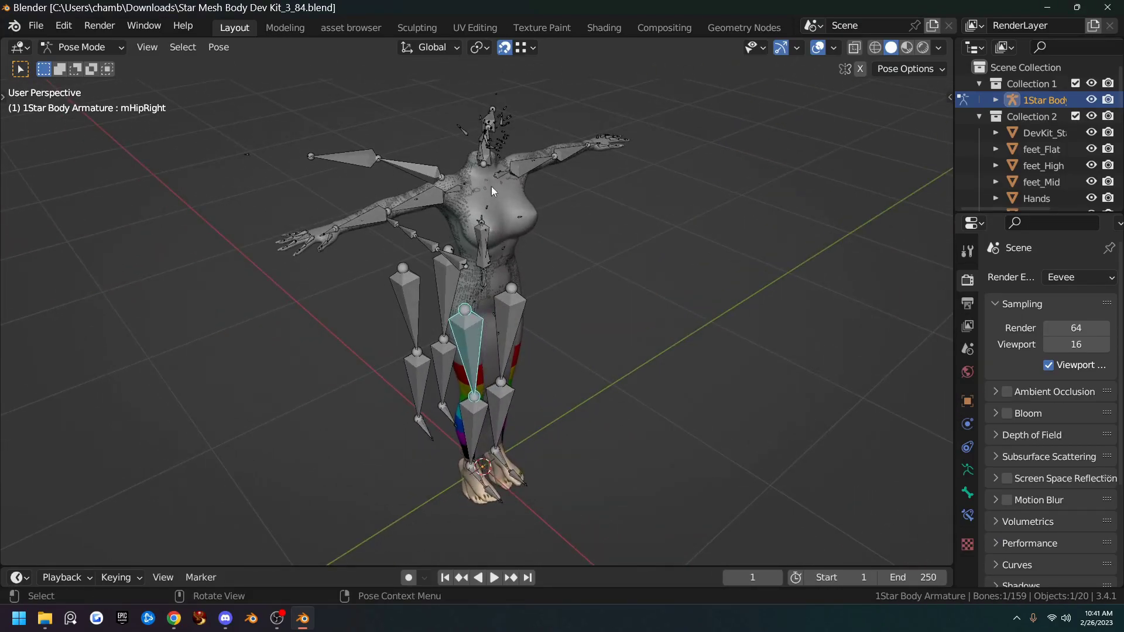
# Step: Switch the armature from Pose Mode to Object Mode
pyautogui.click(101, 51)
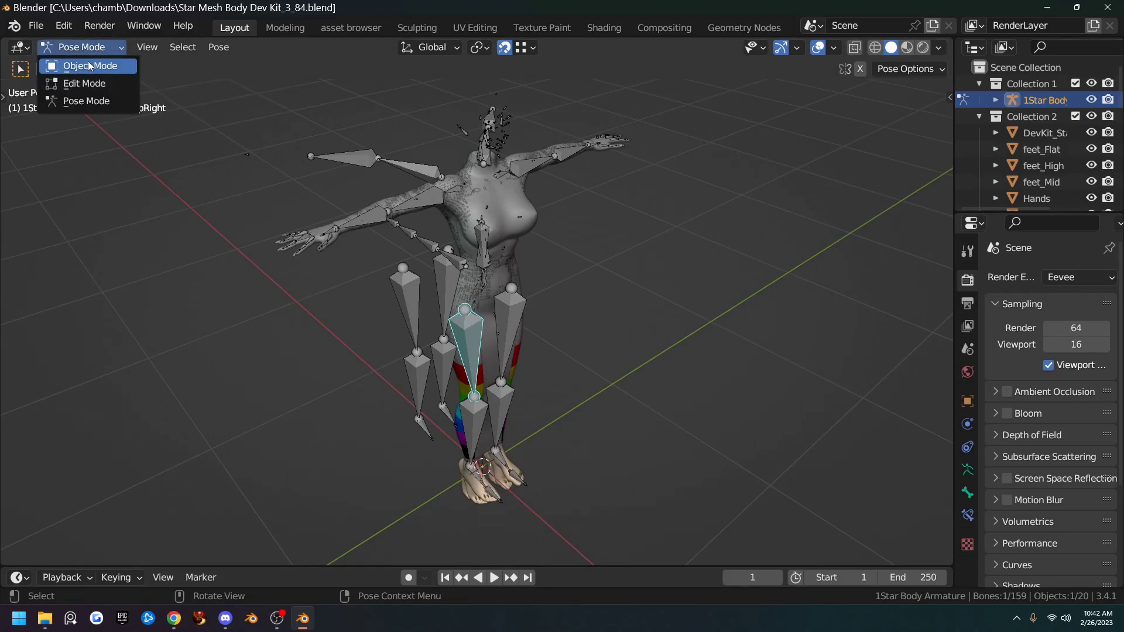
pyautogui.click(89, 66)
pyautogui.moveTo(632, 316); pyautogui.dragTo(680, 347, button='middle')
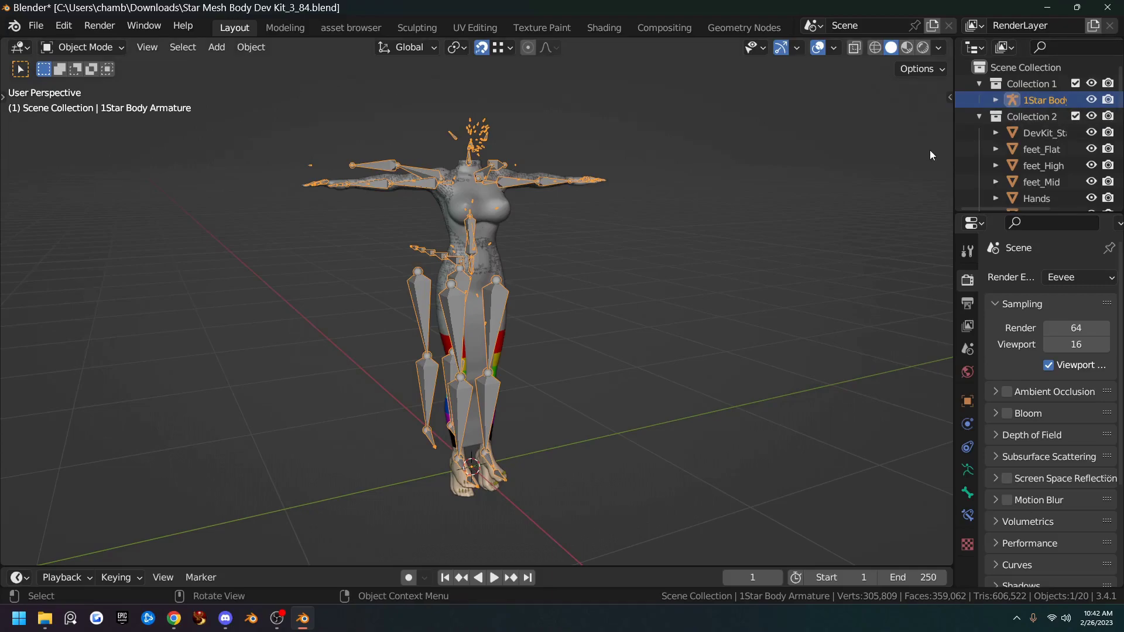
# Step: Enlarge the Outliner, rename Collection 1 to 'armature' and exclude it to hide the bones
pyautogui.moveTo(986, 212); pyautogui.dragTo(983, 383)
pyautogui.moveTo(954, 252); pyautogui.dragTo(843, 262)
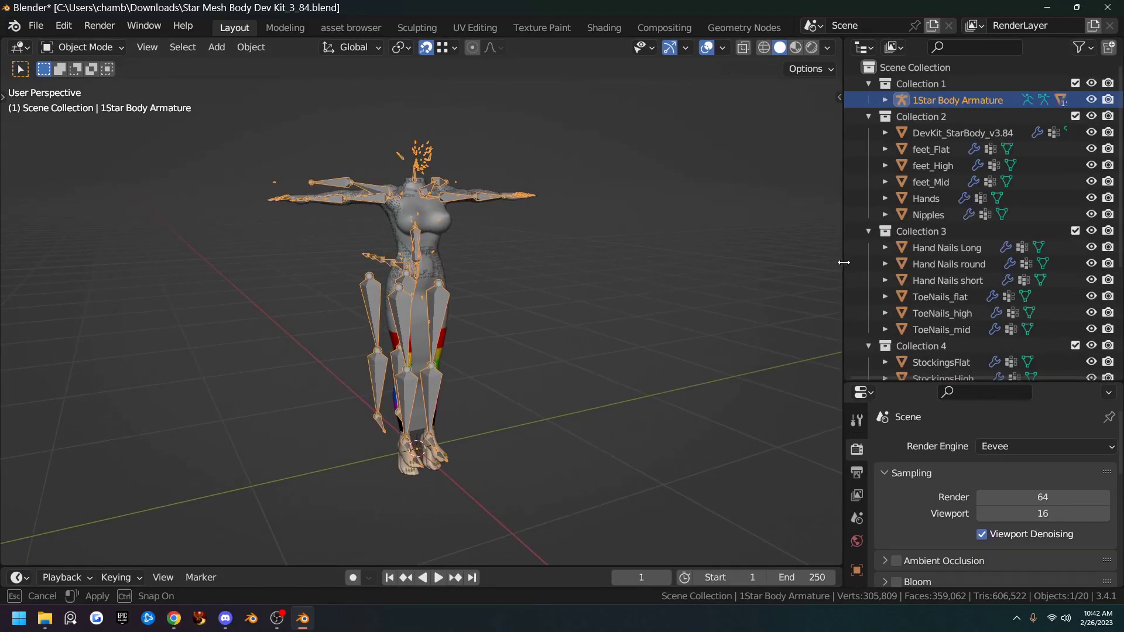
pyautogui.click(914, 85)
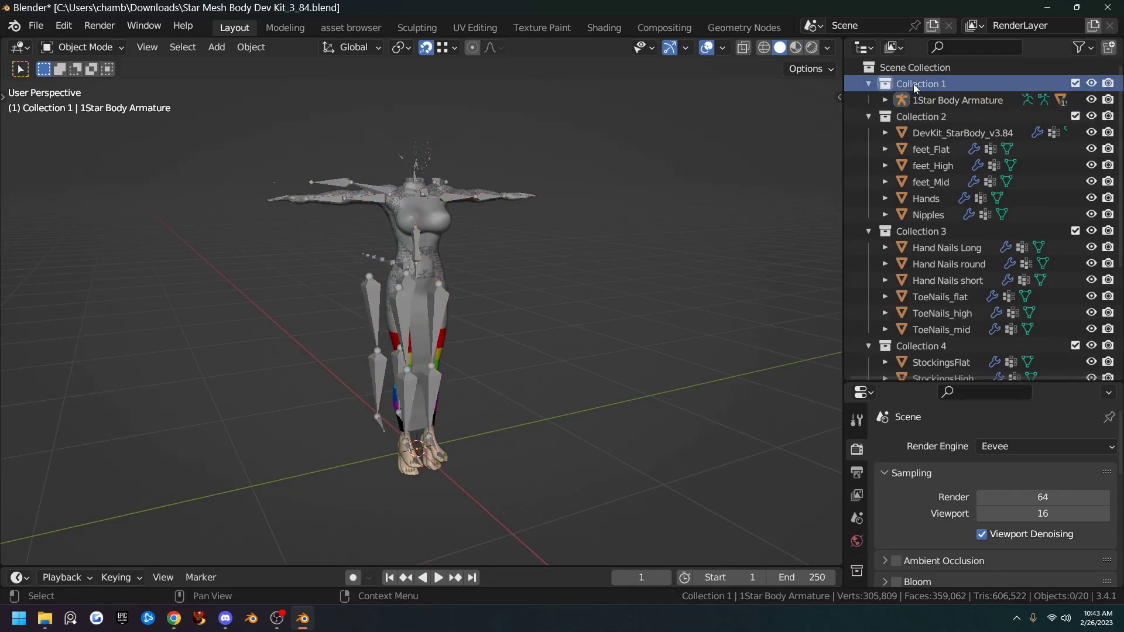
pyautogui.doubleClick(915, 85)
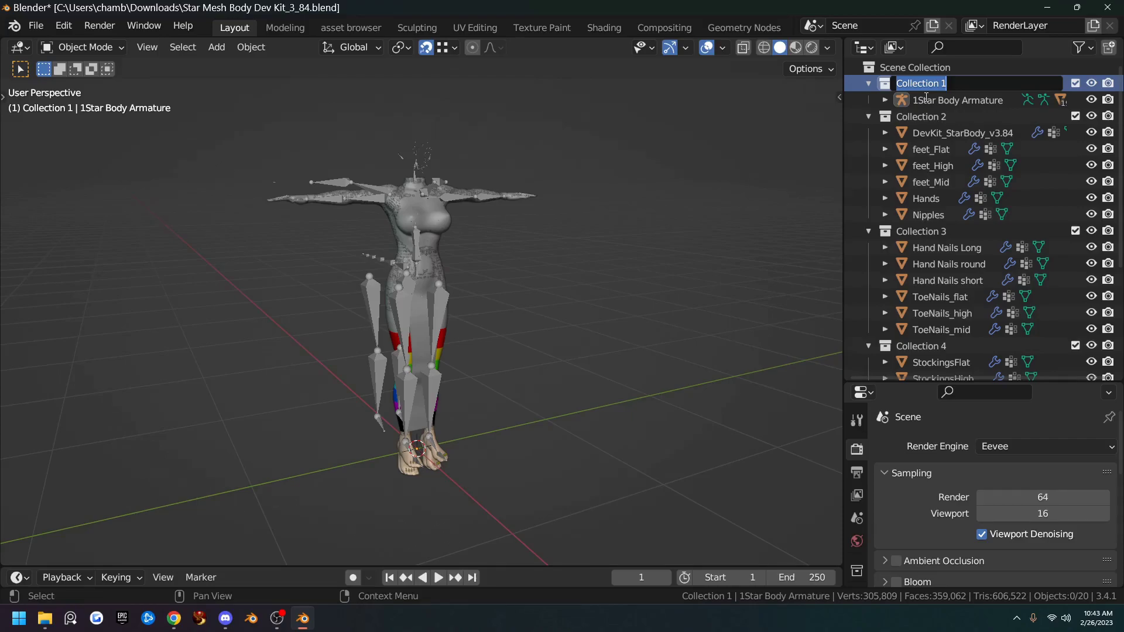
pyautogui.write('a')
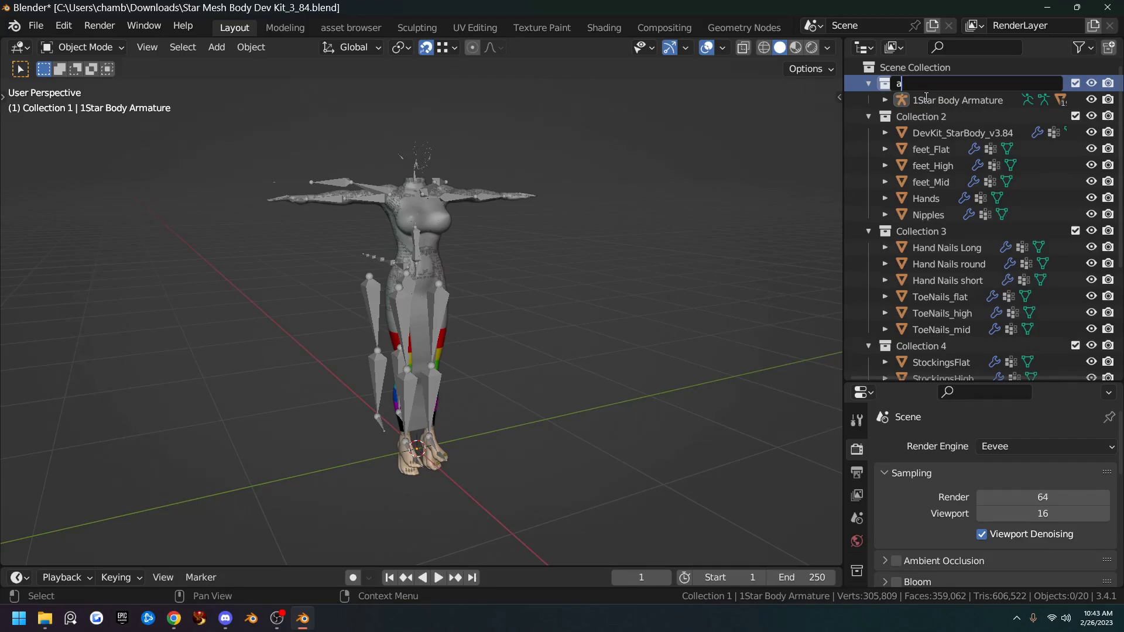
pyautogui.write('rmature')
pyautogui.press('Return')
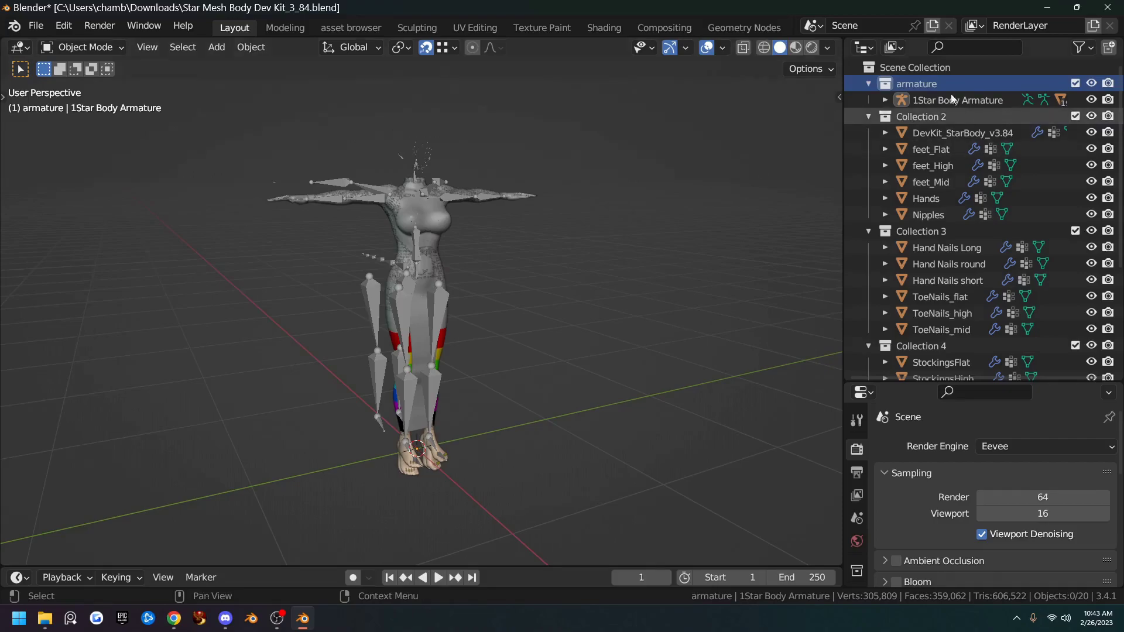
pyautogui.click(1075, 84)
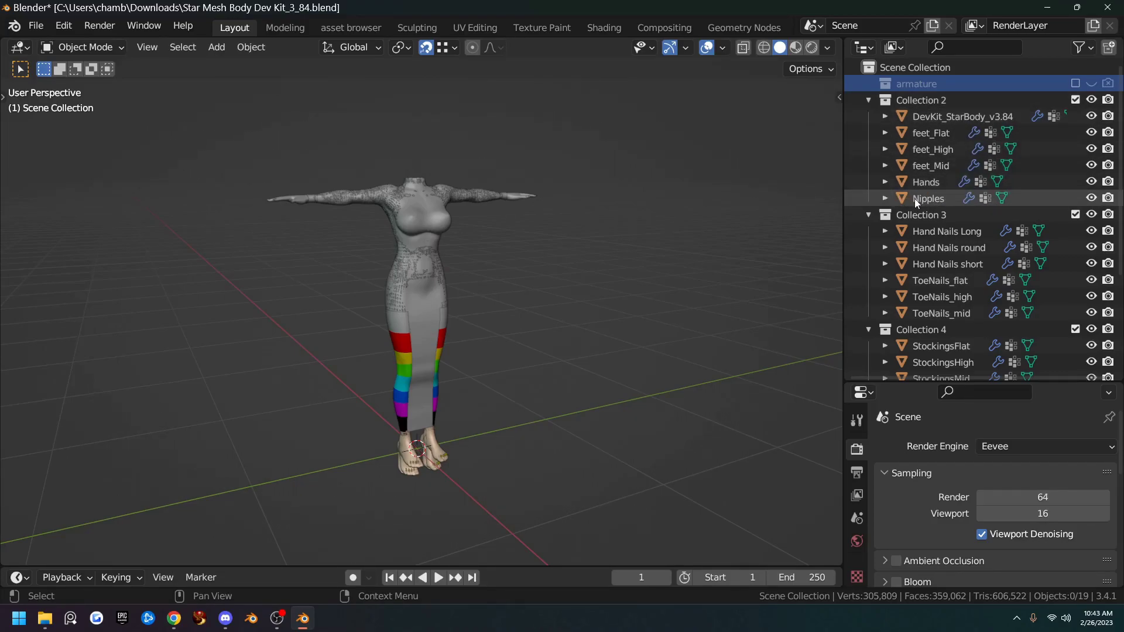
# Step: Select the DevKit_StarBody_v3.84 body mesh in the Outliner
pyautogui.scroll(-5, 917, 286)
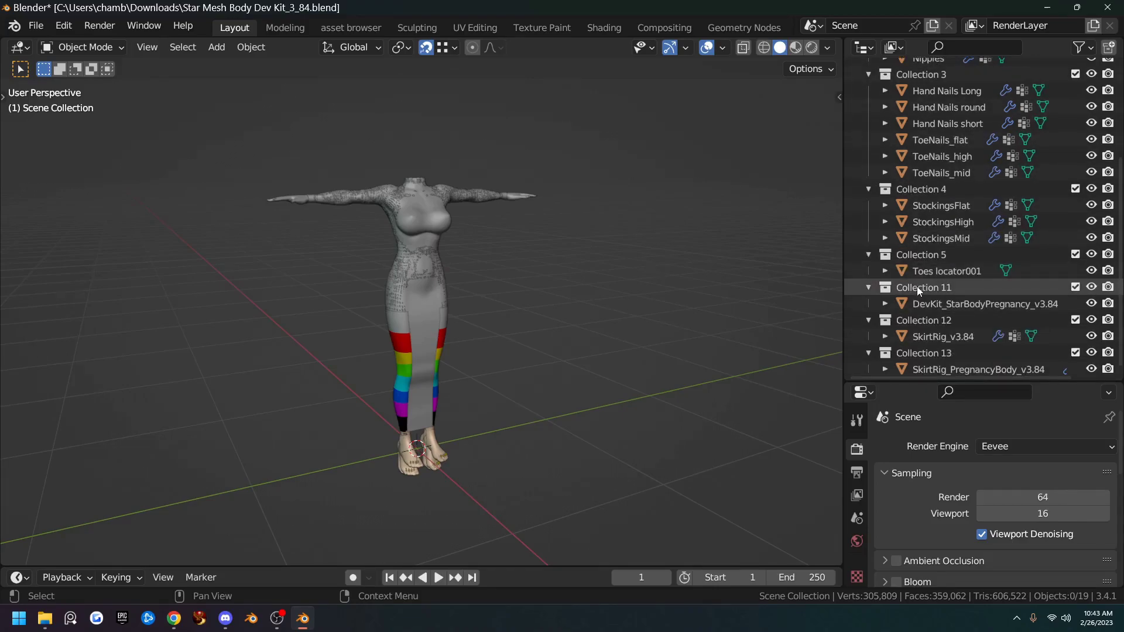
pyautogui.scroll(5, 938, 358)
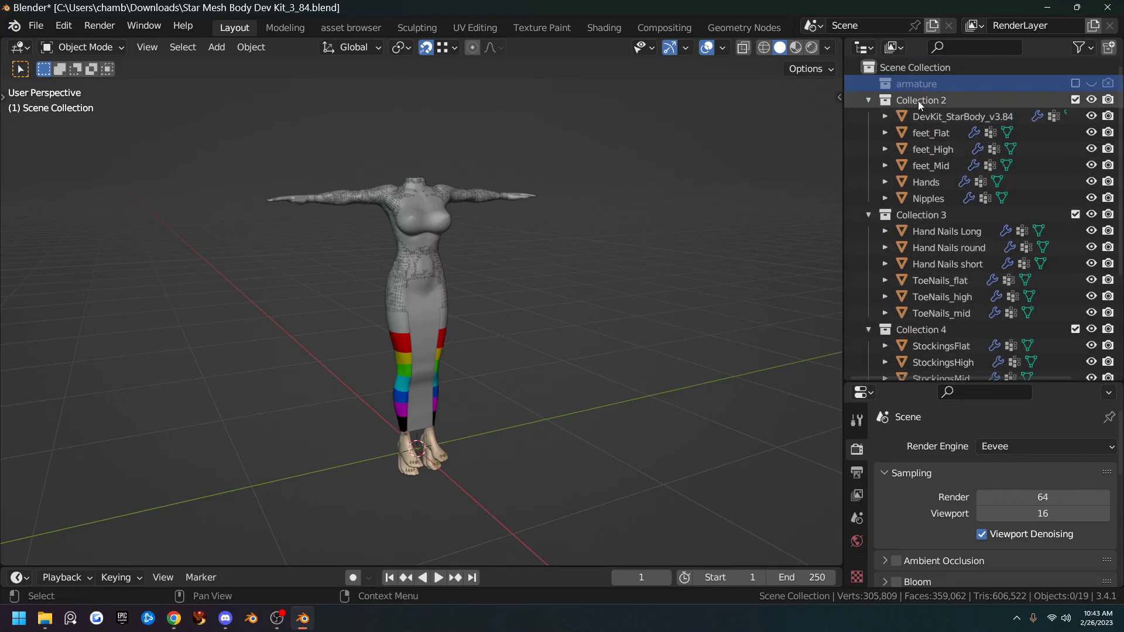
pyautogui.click(924, 117)
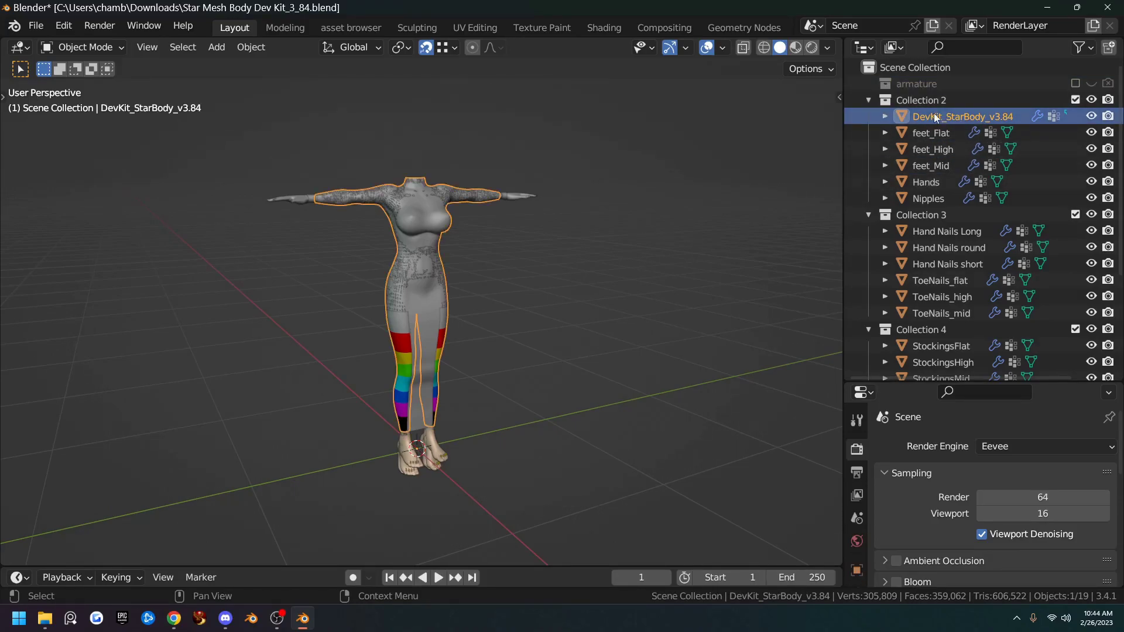
# Step: Rename Collection 2 to 'body' and collapse its contents
pyautogui.click(915, 100)
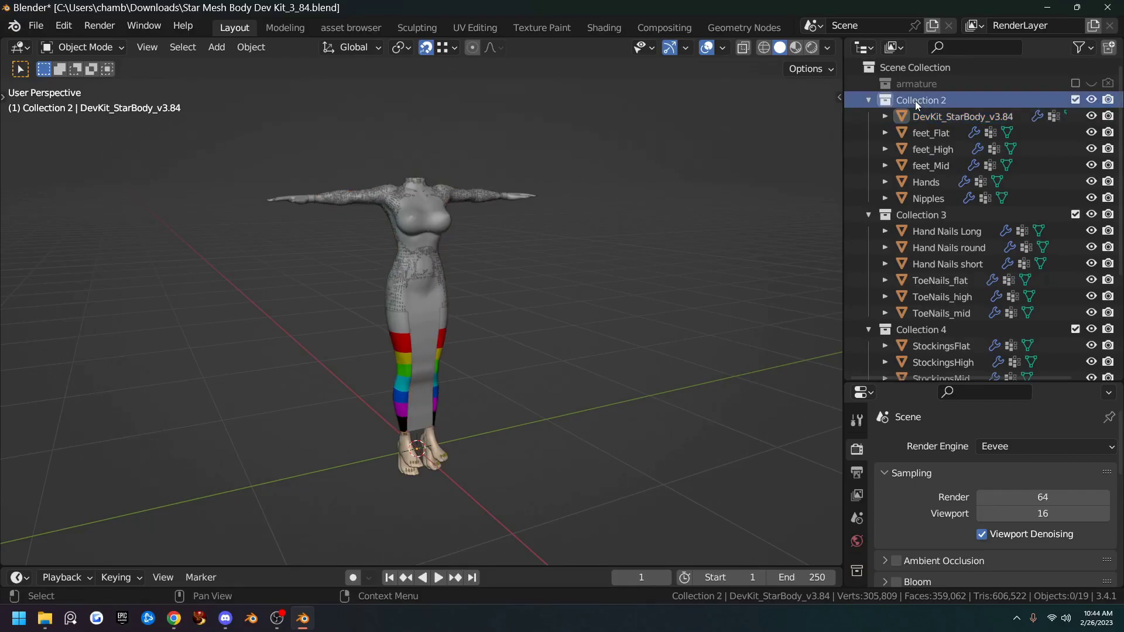
pyautogui.doubleClick(915, 101)
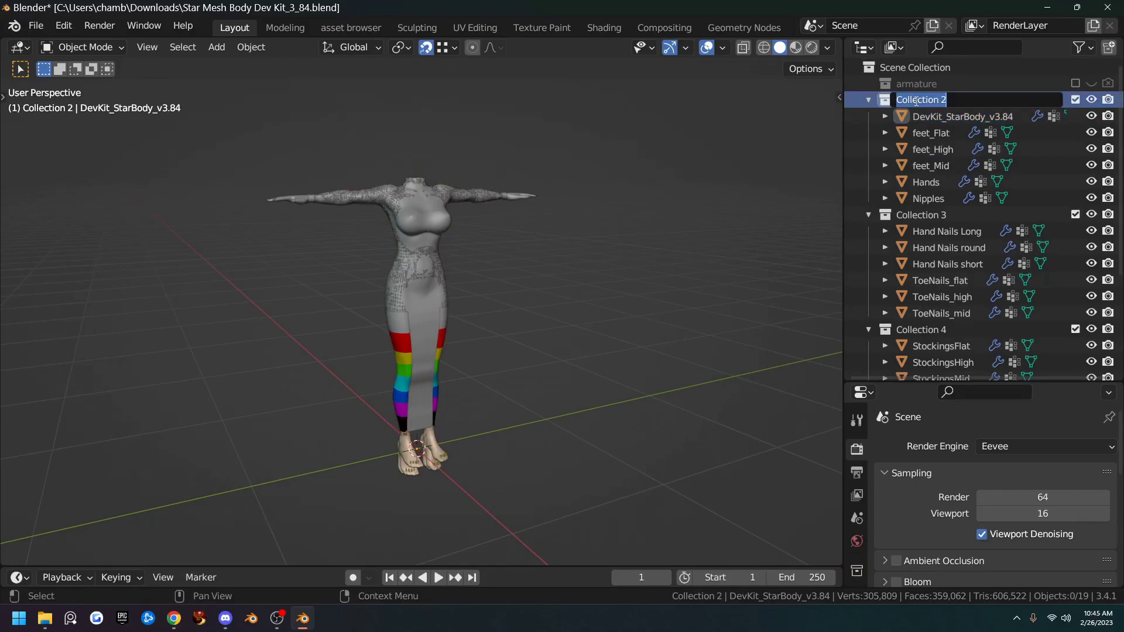
pyautogui.write('body')
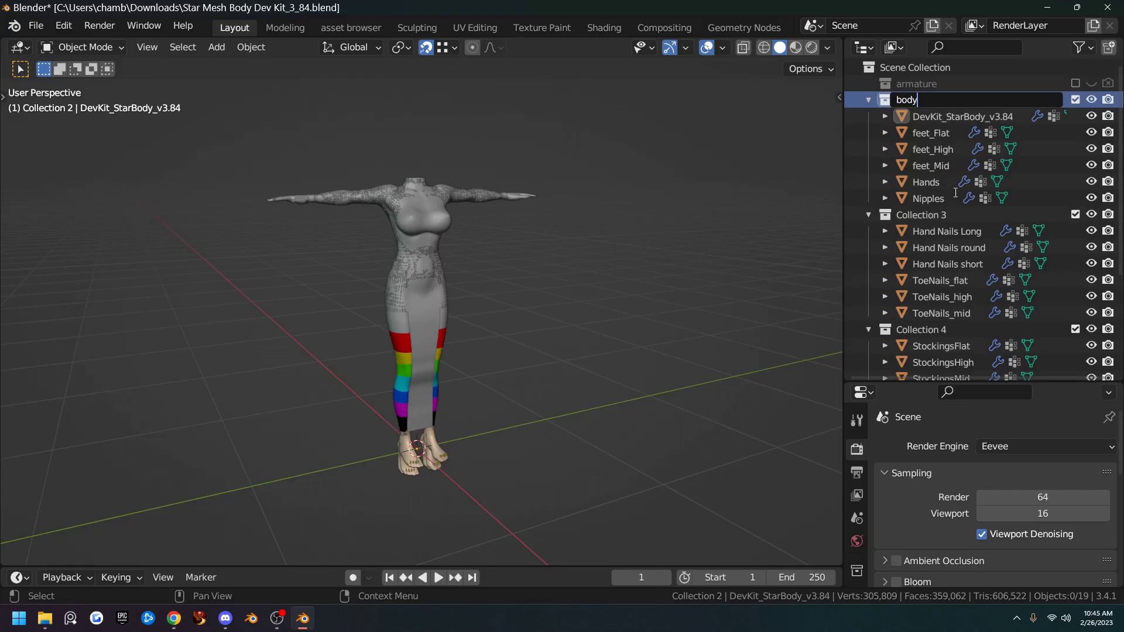
pyautogui.press('Return')
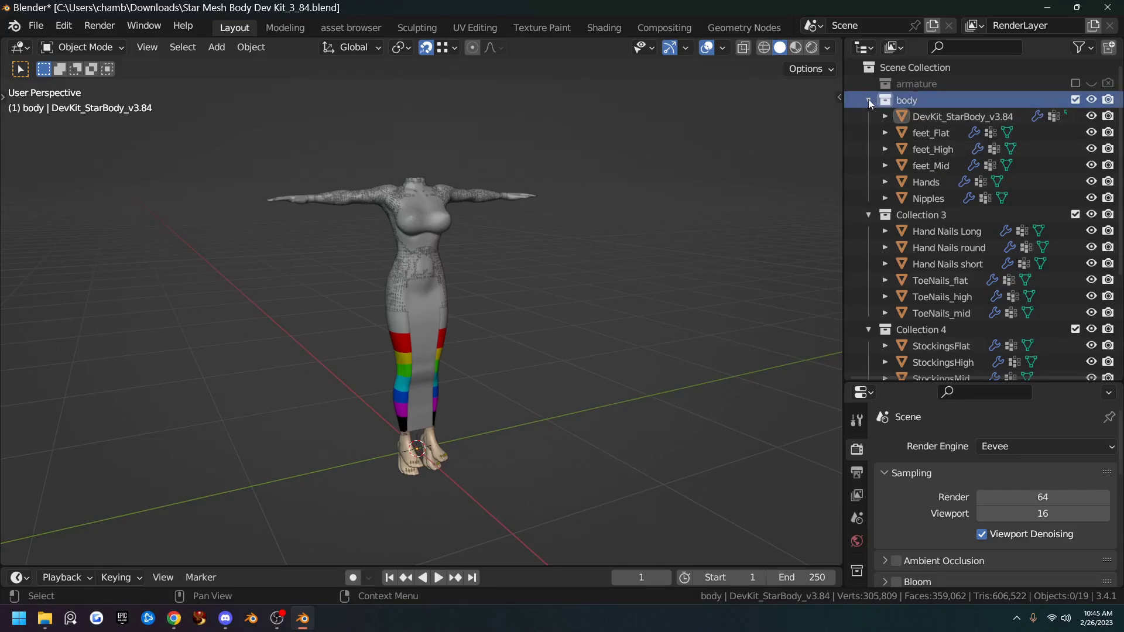
pyautogui.click(868, 100)
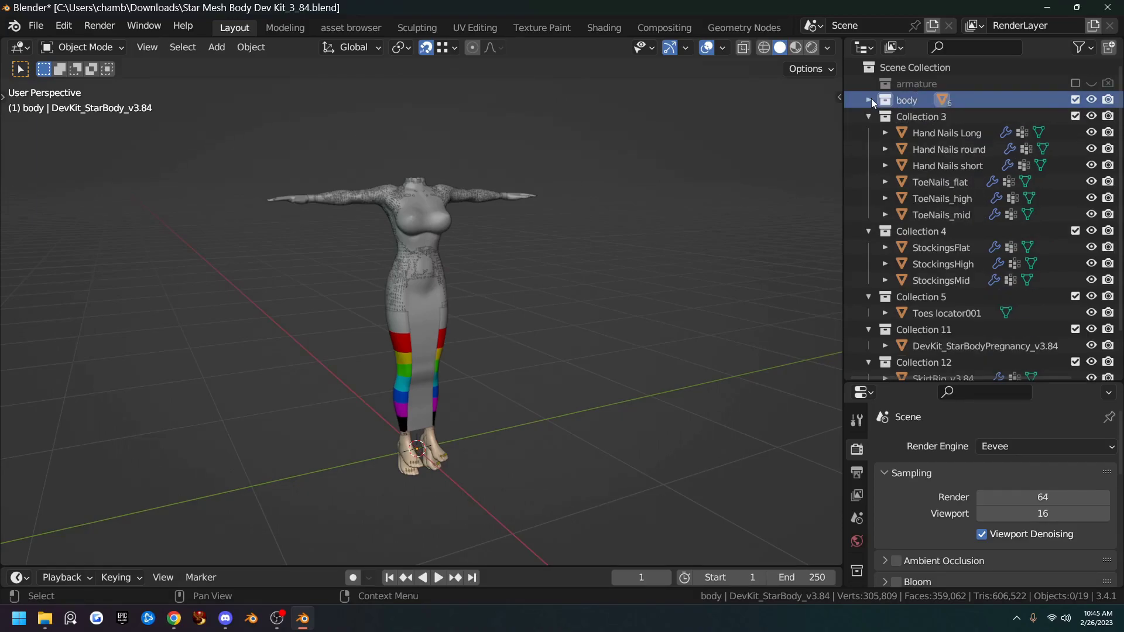
# Step: Rename Collection 3 to 'nails' and exclude both the body and nails collections
pyautogui.click(925, 116)
pyautogui.doubleClick(926, 116)
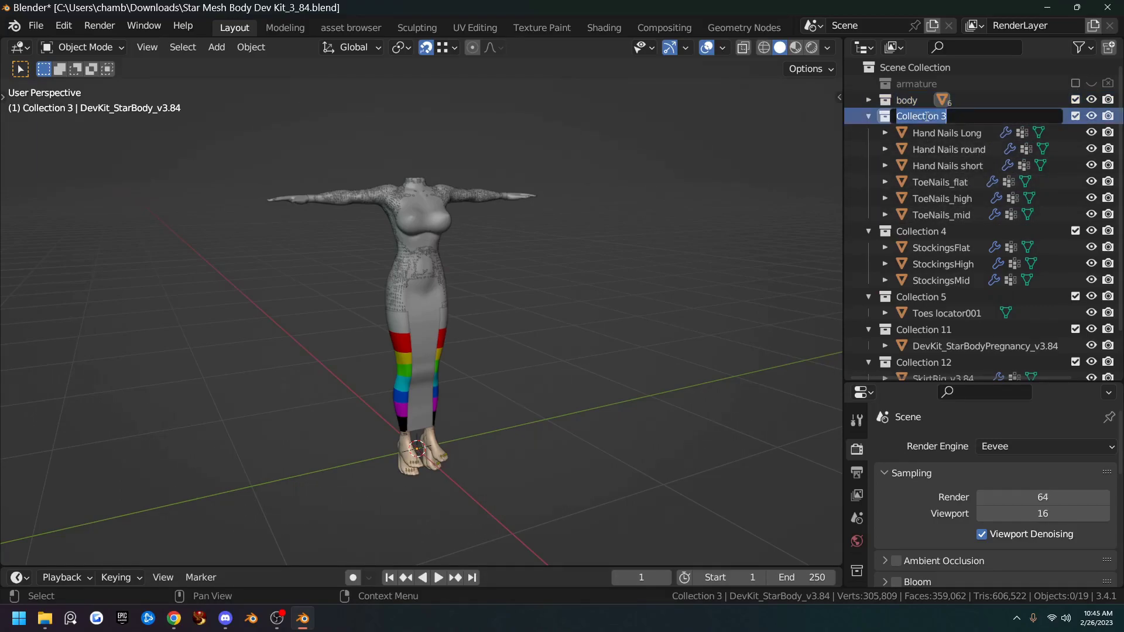
pyautogui.write('nails')
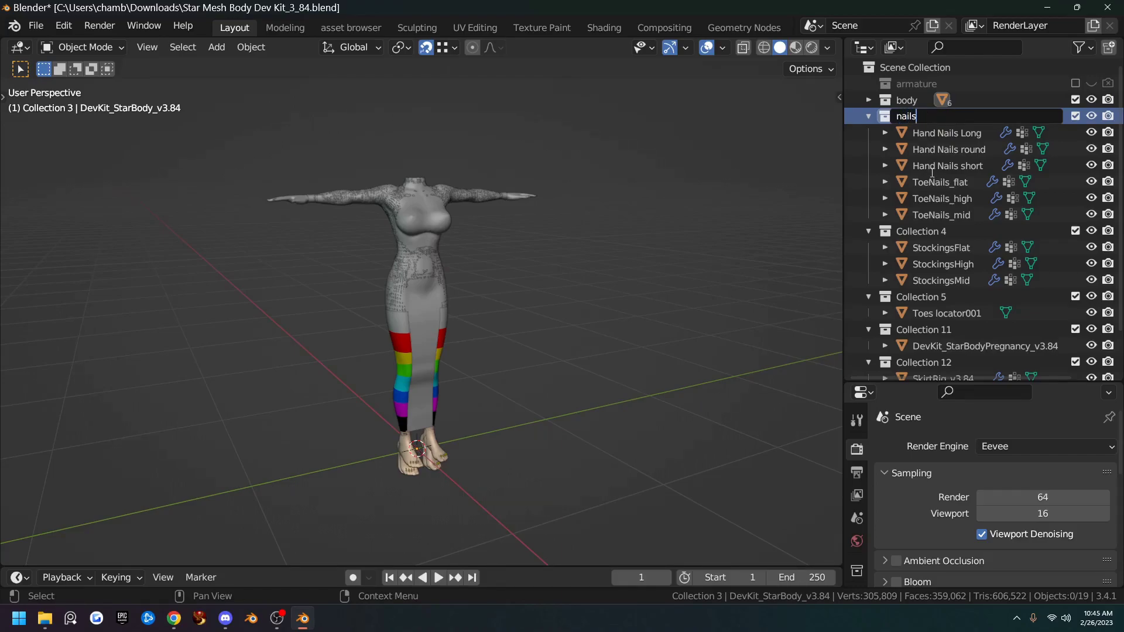
pyautogui.press('Return')
pyautogui.click(1075, 100)
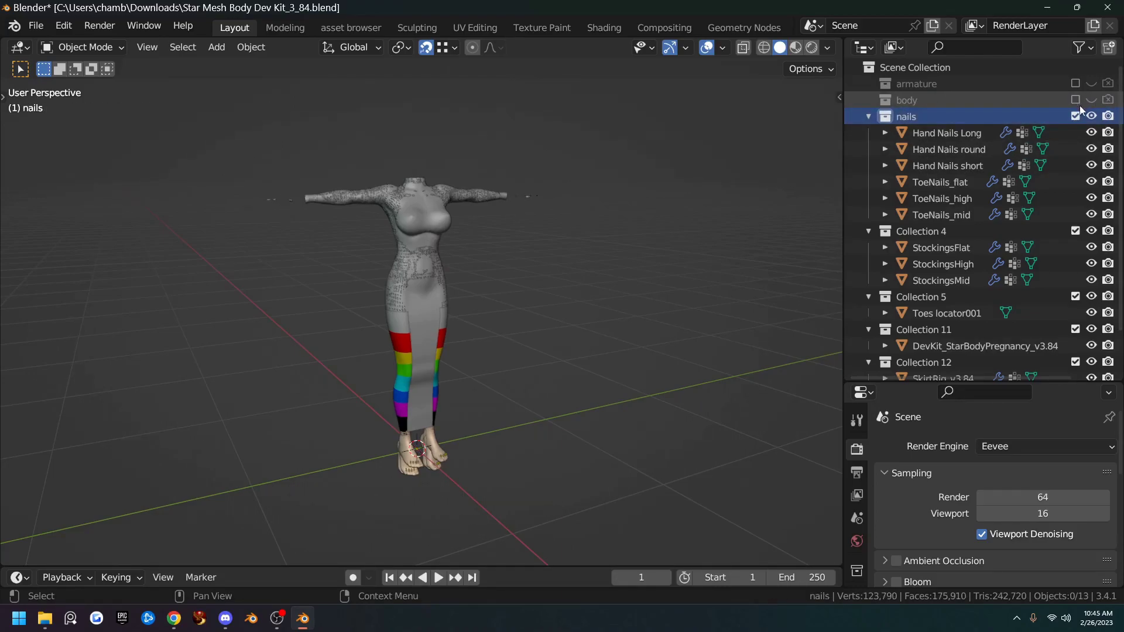
pyautogui.click(1075, 116)
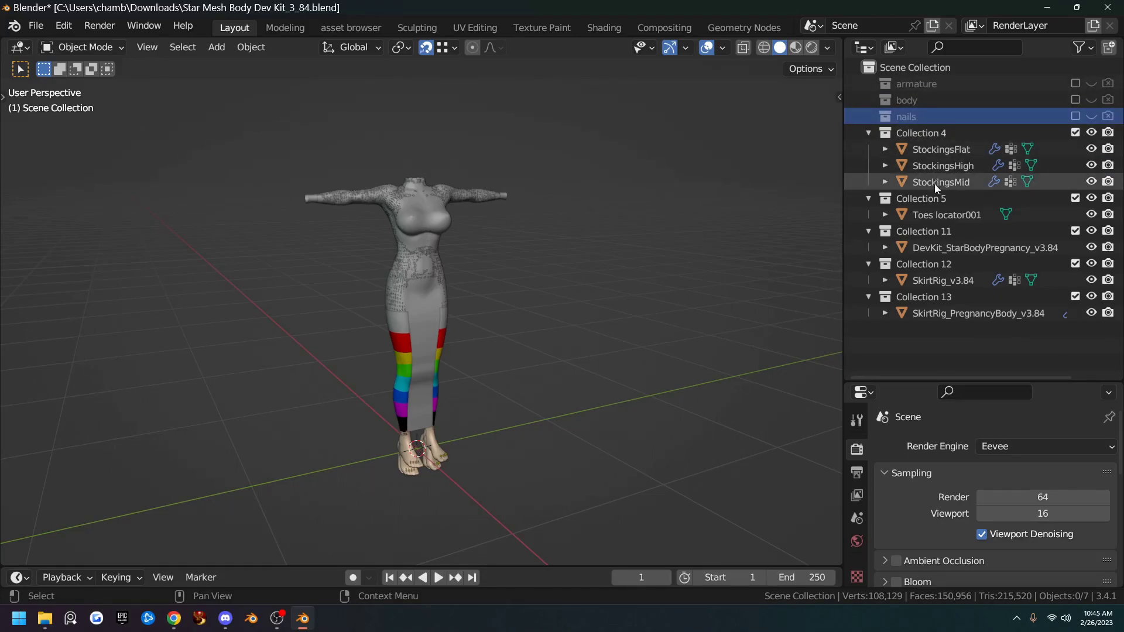
# Step: Rename Collection 4 to 'stockings'
pyautogui.click(925, 134)
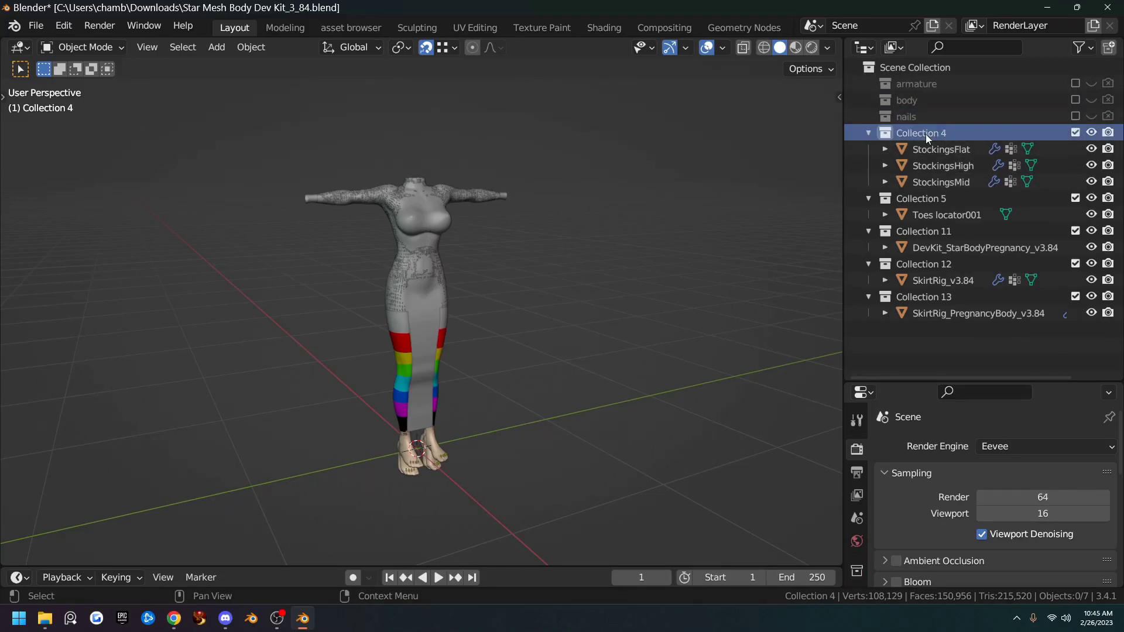
pyautogui.doubleClick(925, 133)
pyautogui.write('stockings')
pyautogui.press('Return')
# Step: Exclude stockings, then rename Collection 5 to 'toes locator' and exclude it
pyautogui.click(1075, 132)
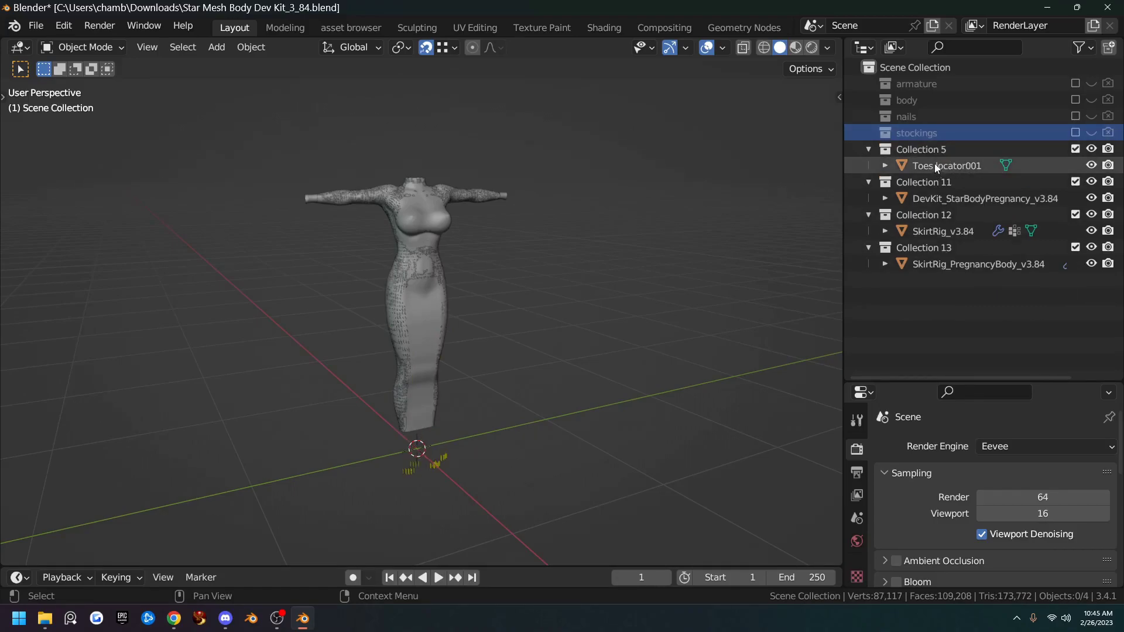
pyautogui.doubleClick(927, 148)
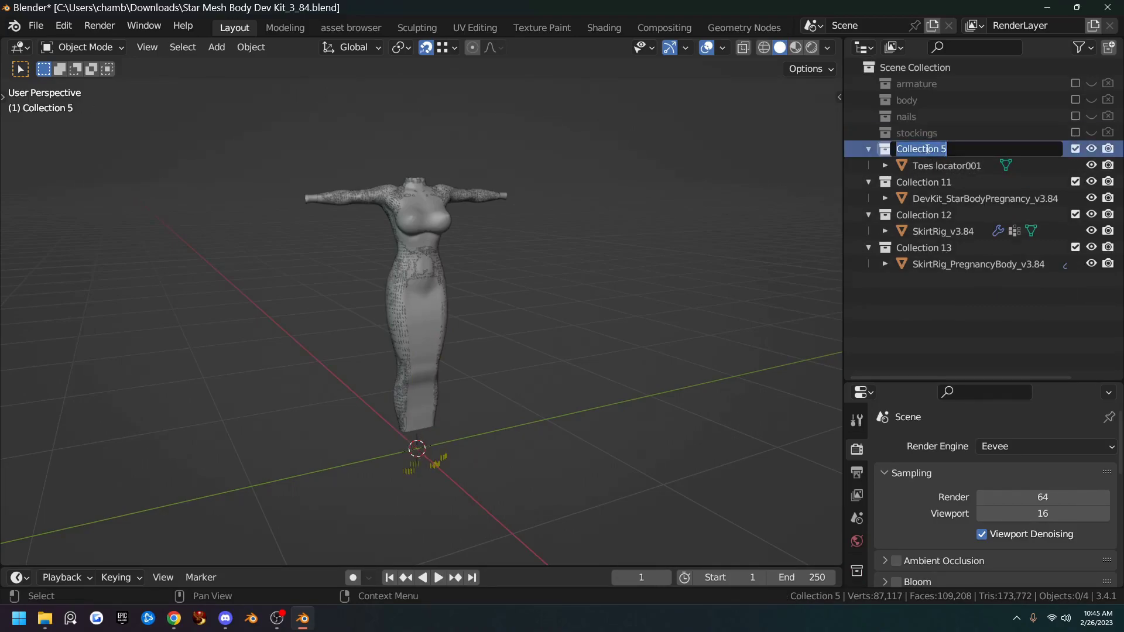
pyautogui.write('toes loca')
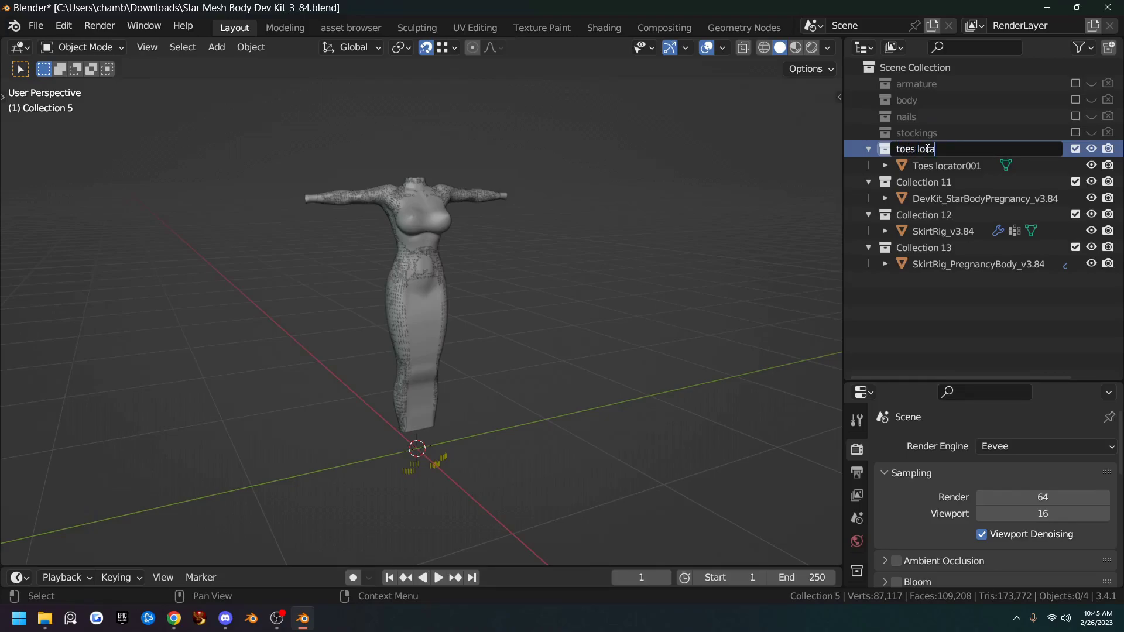
pyautogui.write('tor')
pyautogui.press('Return')
pyautogui.click(1075, 149)
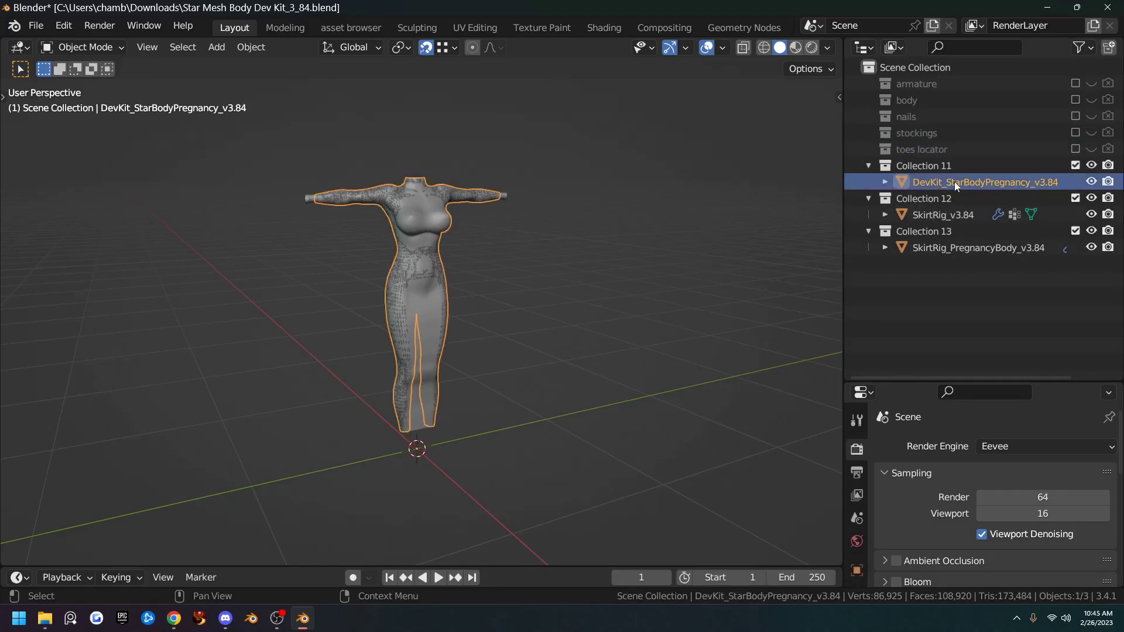
# Step: Rename Collection 11 to 'prego' and exclude it
pyautogui.doubleClick(914, 165)
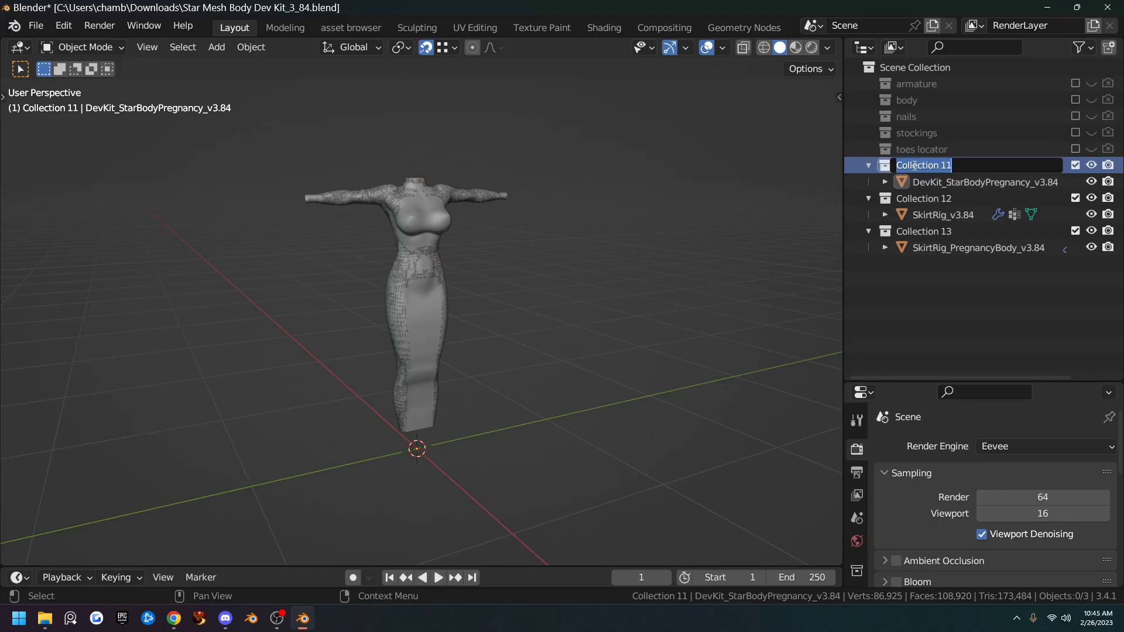
pyautogui.write('prec')
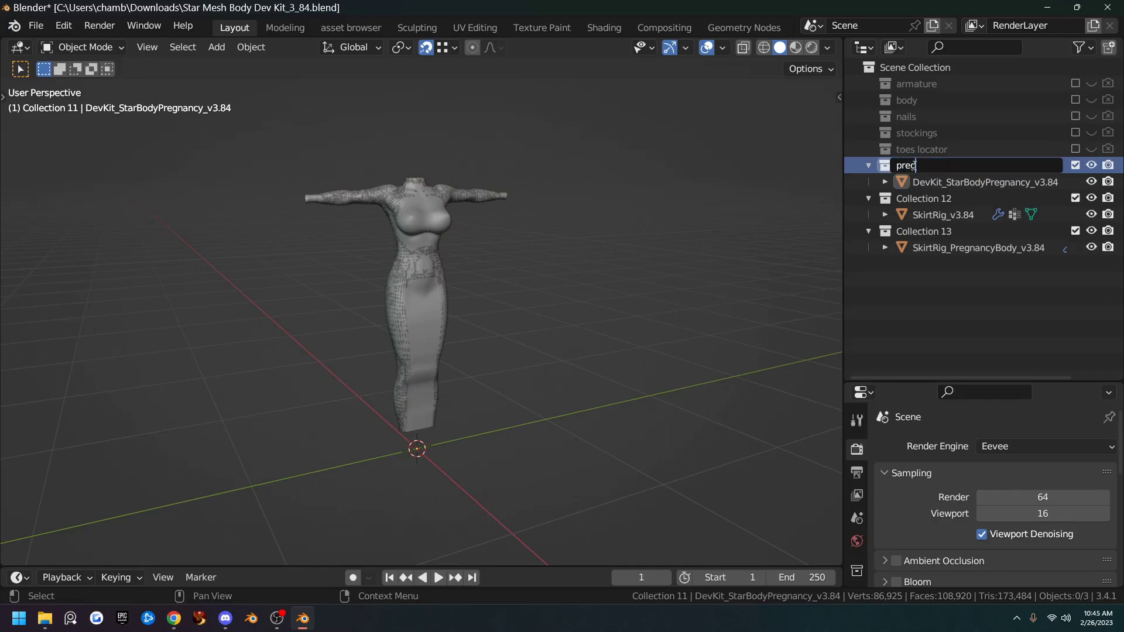
pyautogui.press('BackSpace')
pyautogui.write('go')
pyautogui.press('Return')
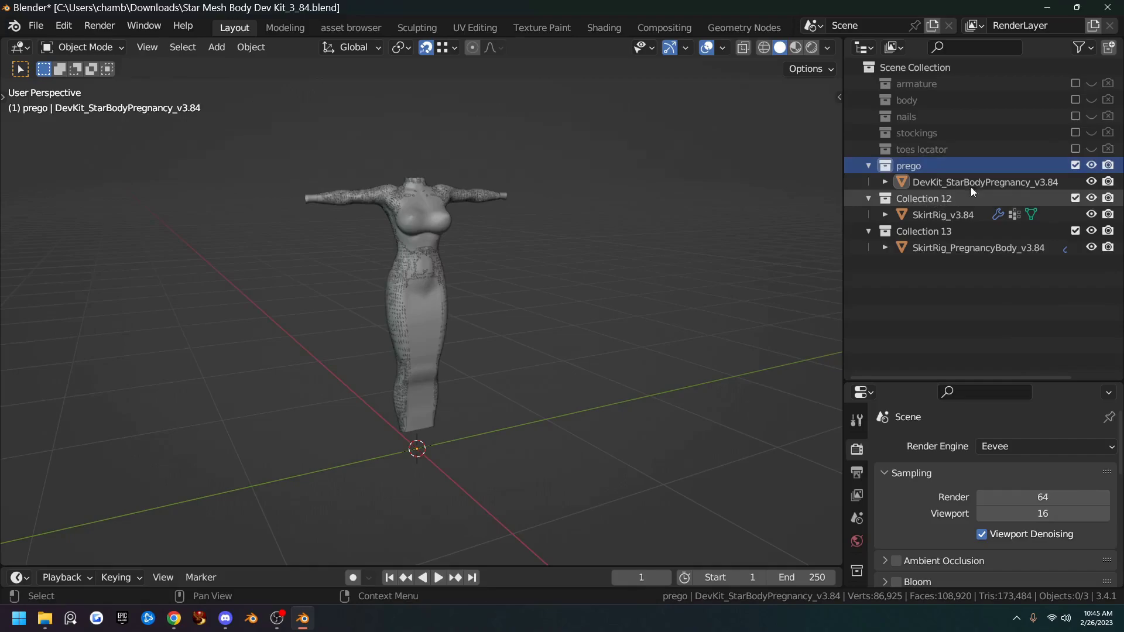
pyautogui.click(1076, 165)
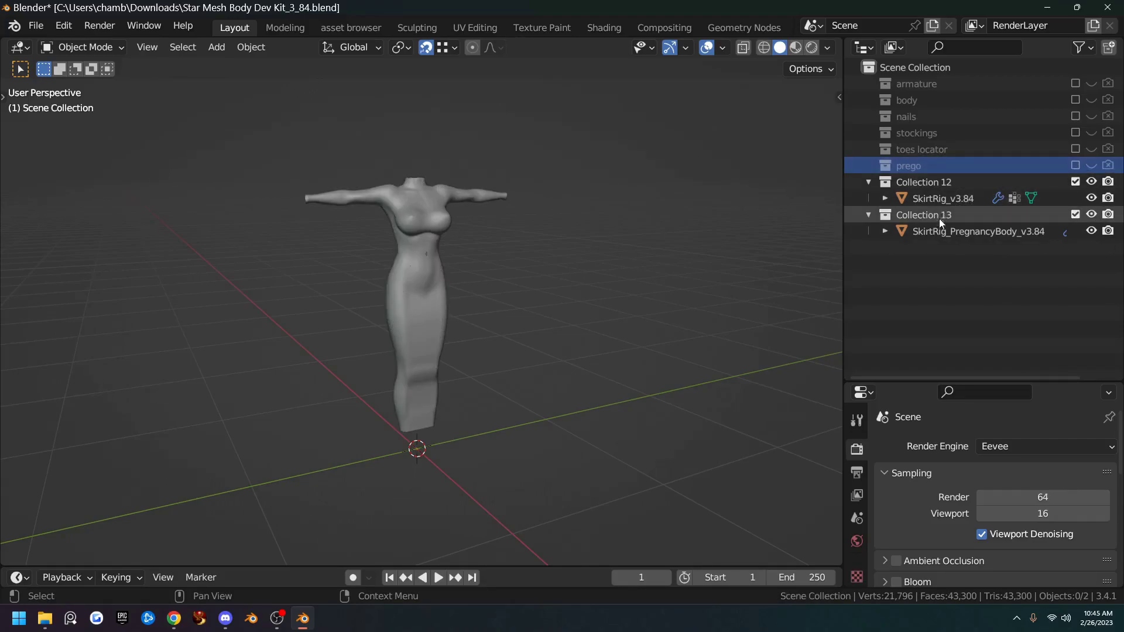
# Step: Check the skirt rig objects, then rename Collection 13 to 'prego skirt' and exclude it
pyautogui.click(943, 197)
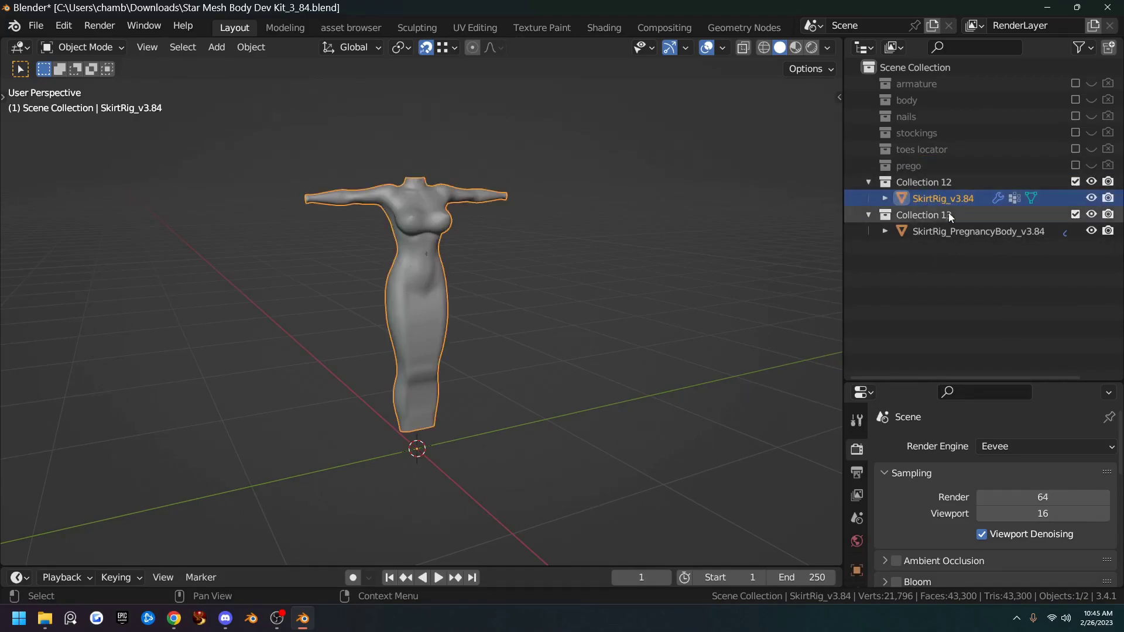
pyautogui.click(936, 232)
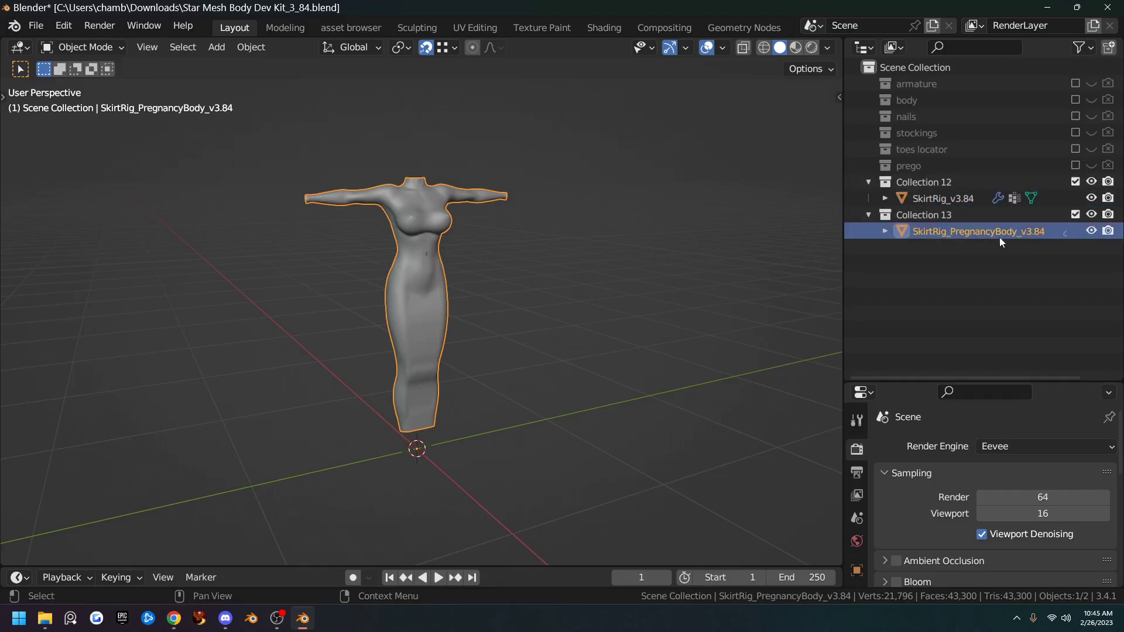
pyautogui.doubleClick(913, 214)
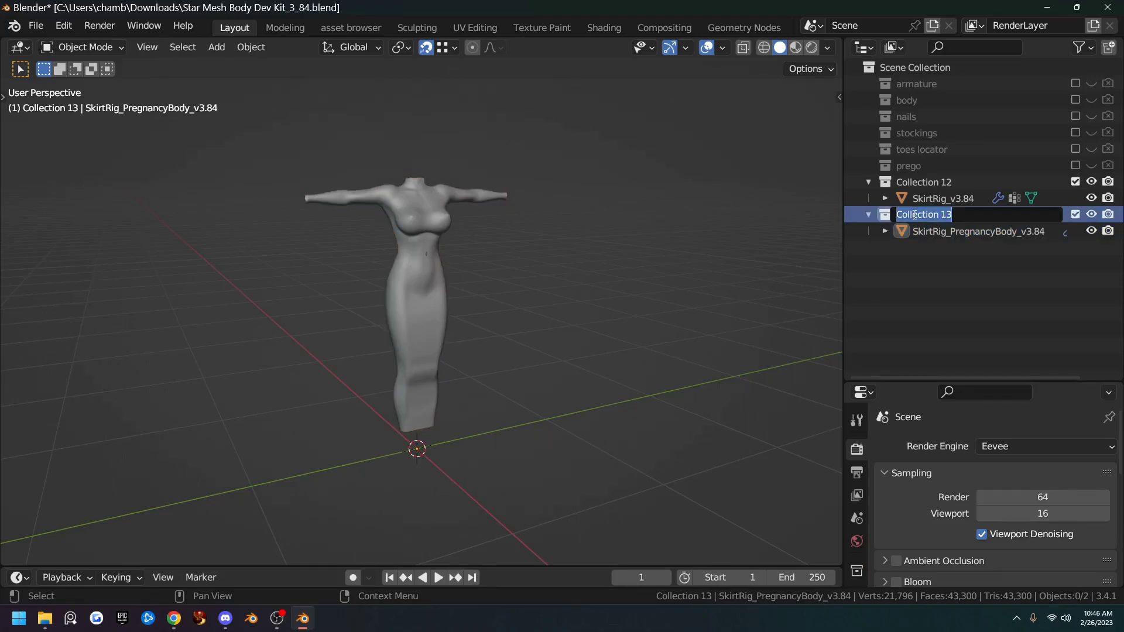
pyautogui.write('pre')
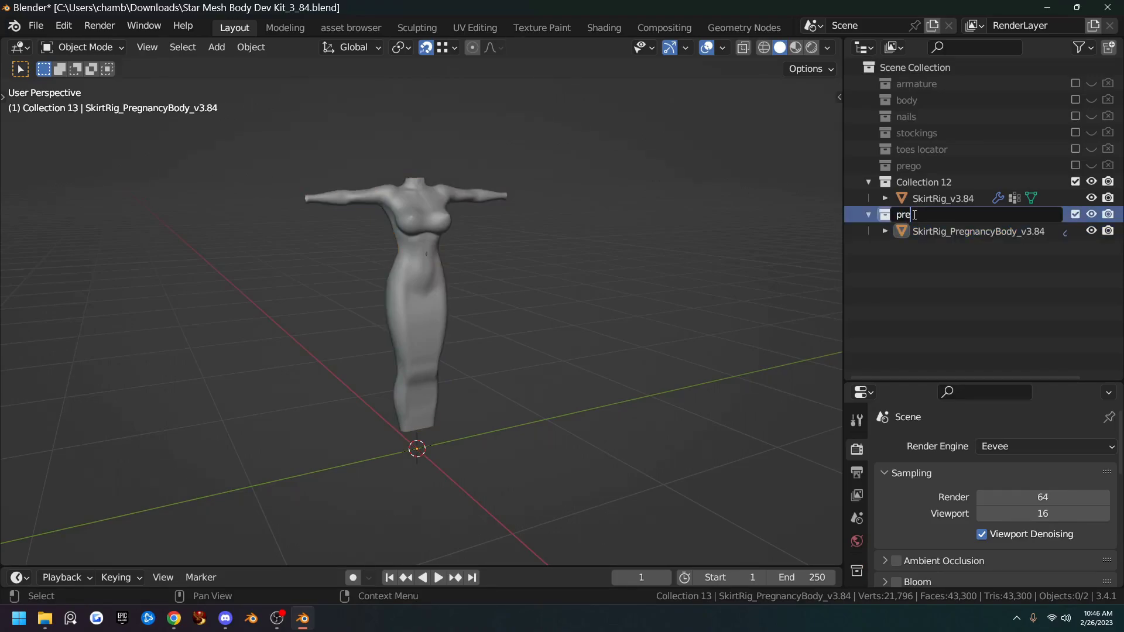
pyautogui.write('go skirt')
pyautogui.press('Return')
pyautogui.click(1076, 215)
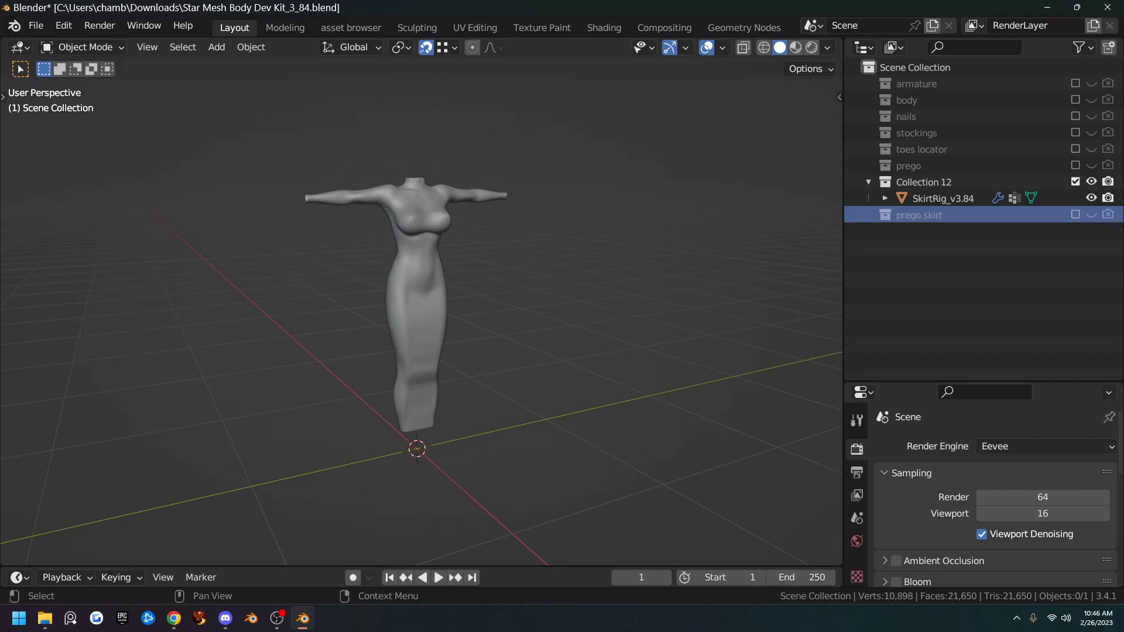
# Step: Rename Collection 12 to 'skirt'
pyautogui.doubleClick(925, 183)
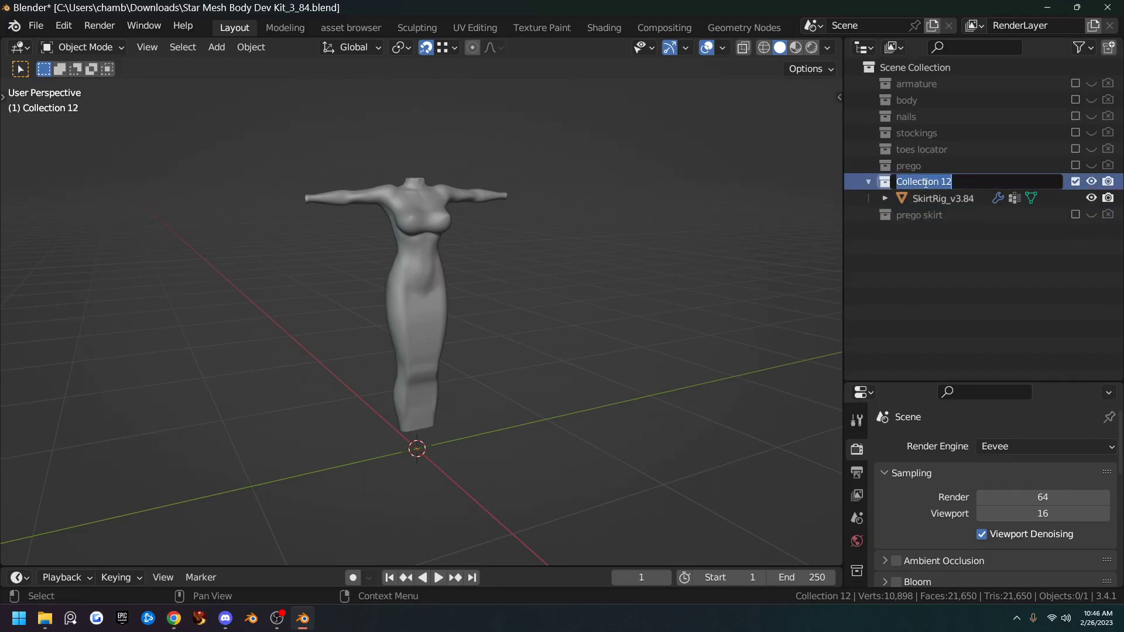
pyautogui.write('skirt')
pyautogui.press('Return')
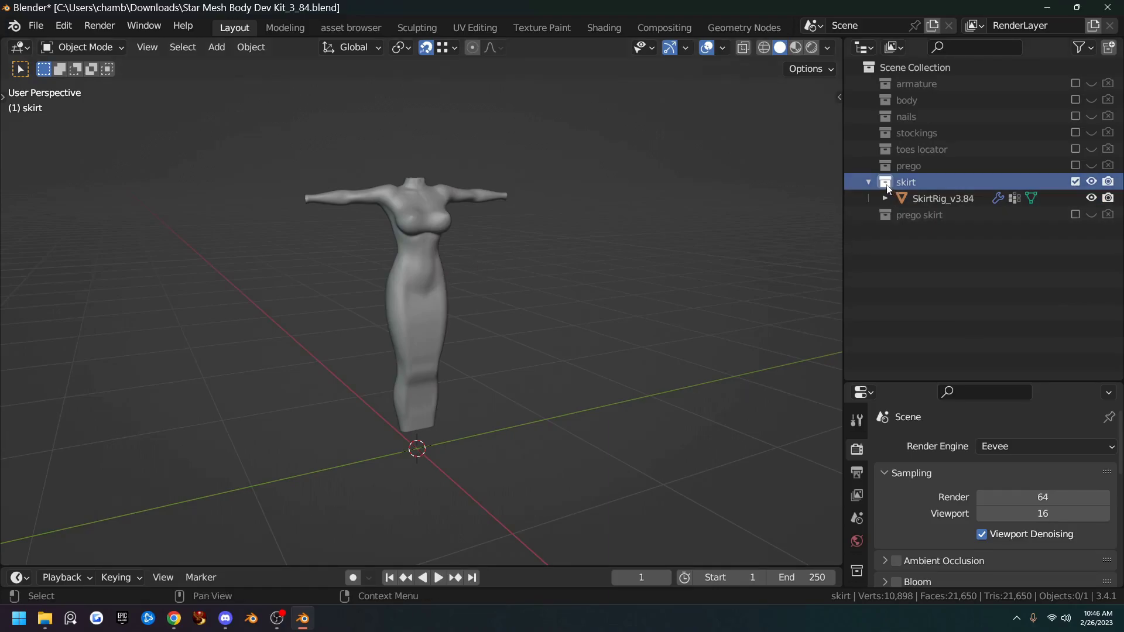
# Step: Delete all five material slots from SkirtRig_v3.84 in the Material tab
pyautogui.click(920, 198)
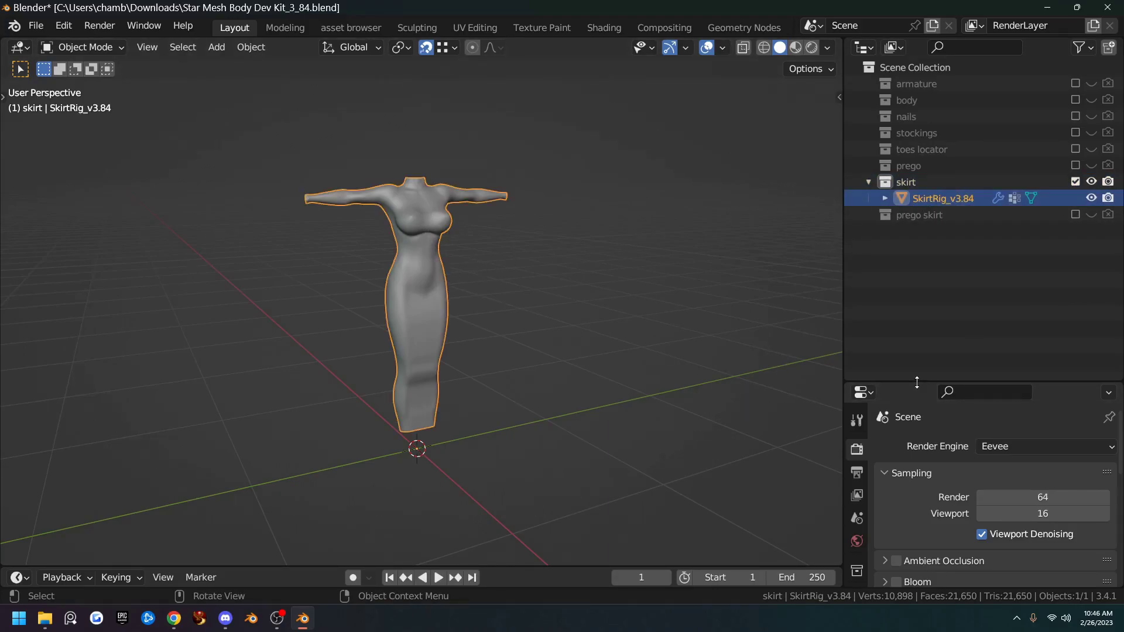
pyautogui.moveTo(915, 384); pyautogui.dragTo(926, 206)
pyautogui.click(856, 558)
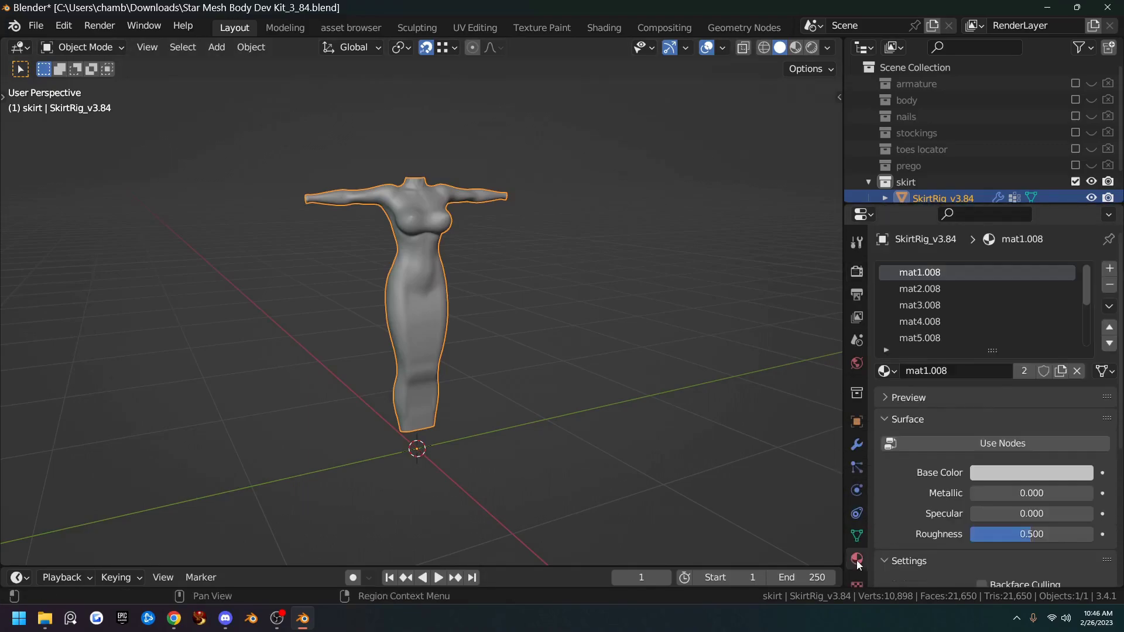
pyautogui.click(1110, 286)
pyautogui.click(1110, 286)
pyautogui.click(1110, 285)
pyautogui.click(1110, 285)
pyautogui.click(1110, 286)
pyautogui.click(1110, 286)
pyautogui.click(1109, 286)
pyautogui.click(1110, 286)
pyautogui.click(1110, 285)
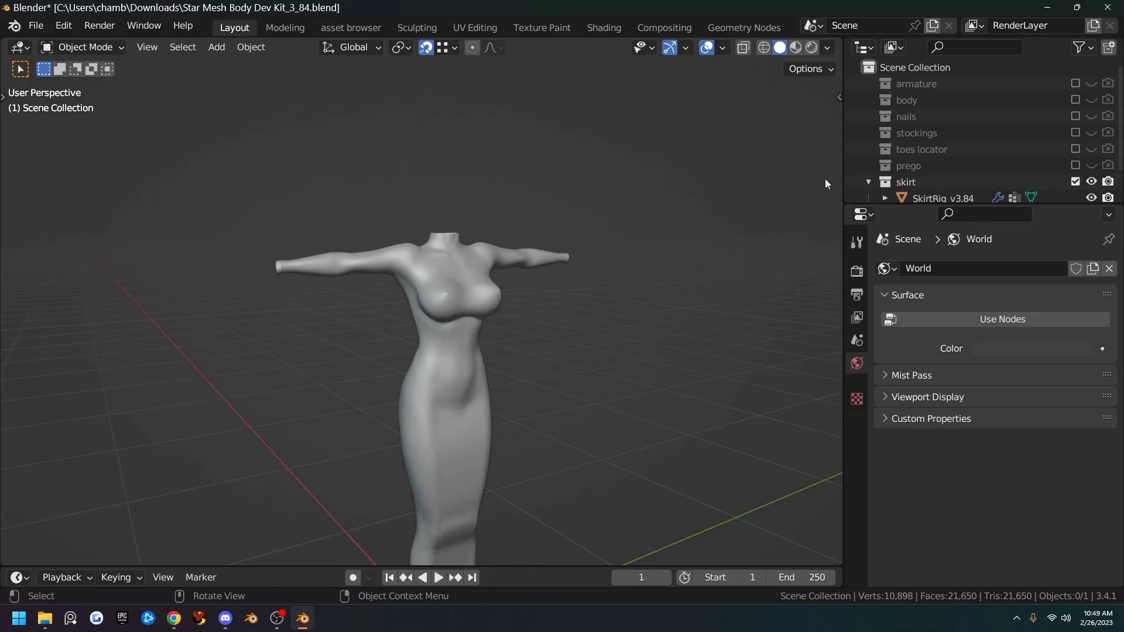
# Step: Exclude the skirt collection and bring the body collection back into the scene
pyautogui.click(1075, 181)
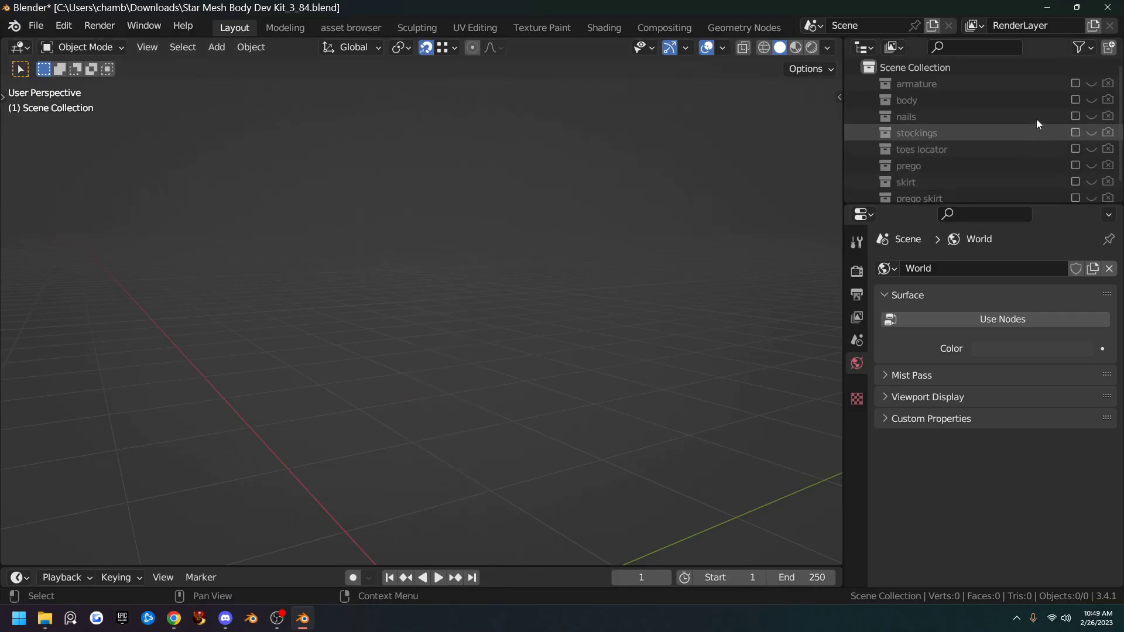
pyautogui.click(1076, 99)
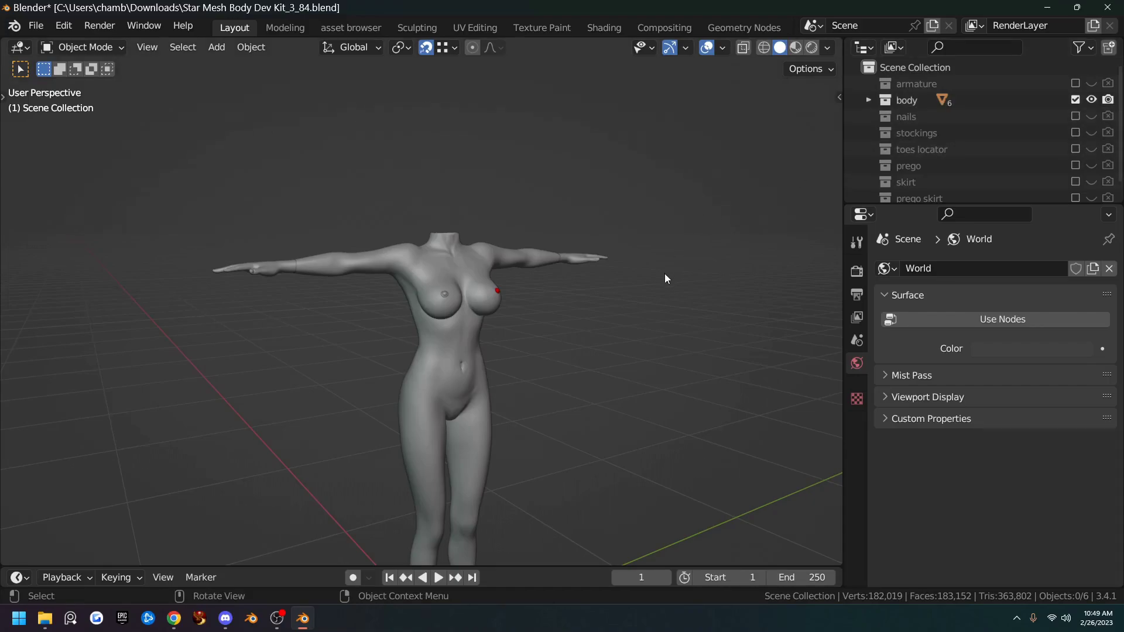
pyautogui.scroll(-4, 588, 349)
pyautogui.scroll(6, 540, 342)
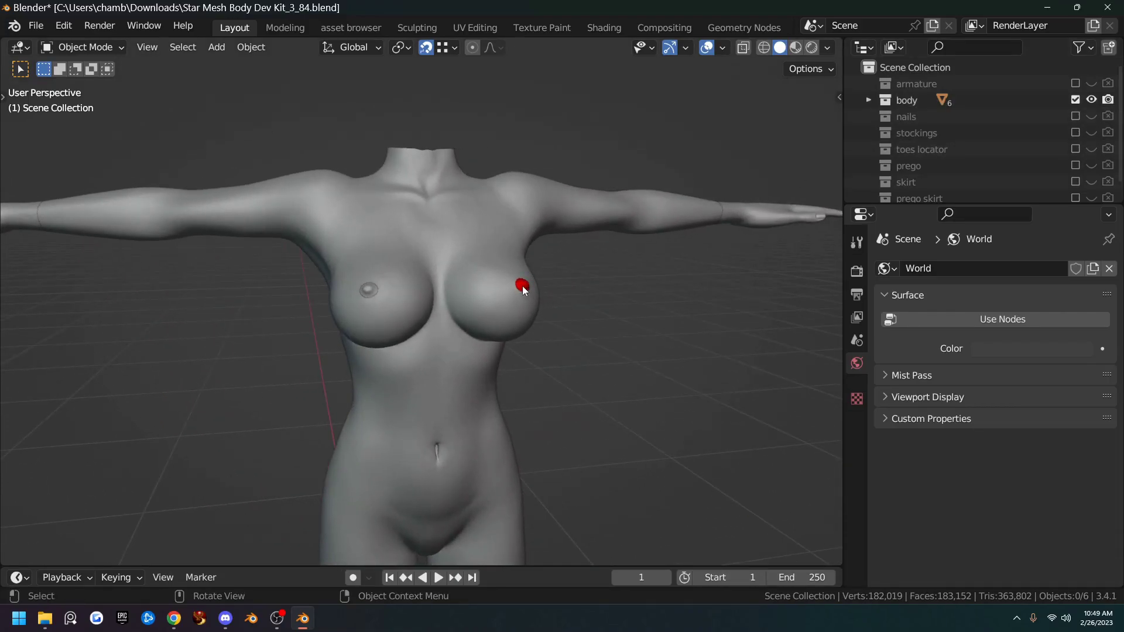
# Step: Remove the material slots from the Nipples object
pyautogui.click(522, 286)
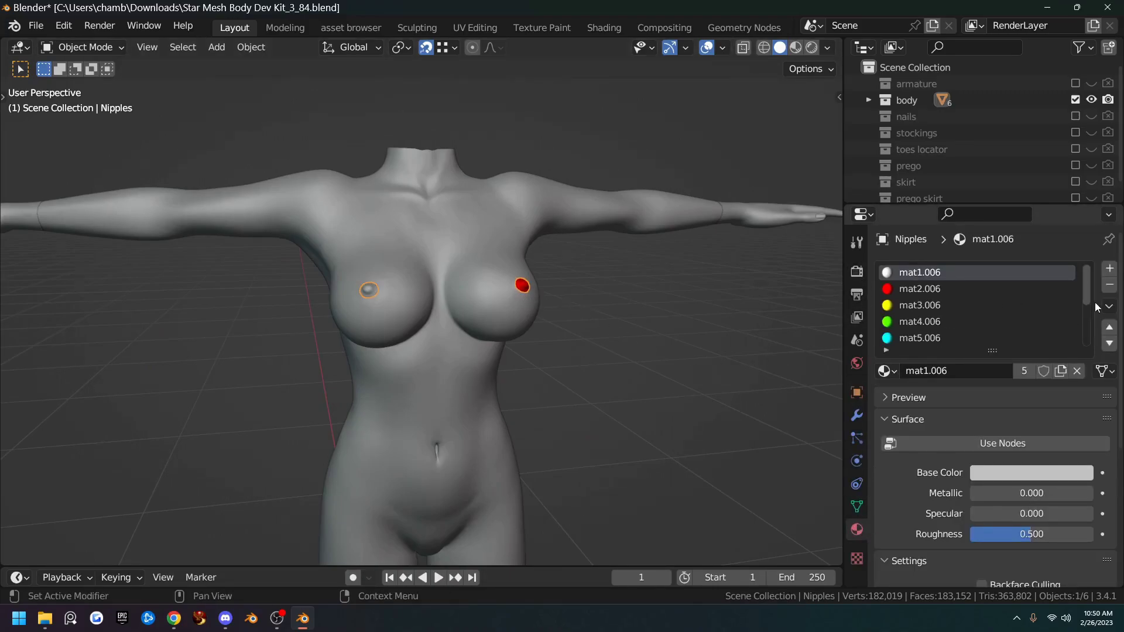
pyautogui.click(1110, 285)
pyautogui.click(1109, 285)
pyautogui.click(1109, 285)
pyautogui.click(1109, 285)
pyautogui.click(1109, 285)
pyautogui.click(1109, 285)
pyautogui.click(1109, 285)
pyautogui.click(1109, 285)
pyautogui.click(1109, 285)
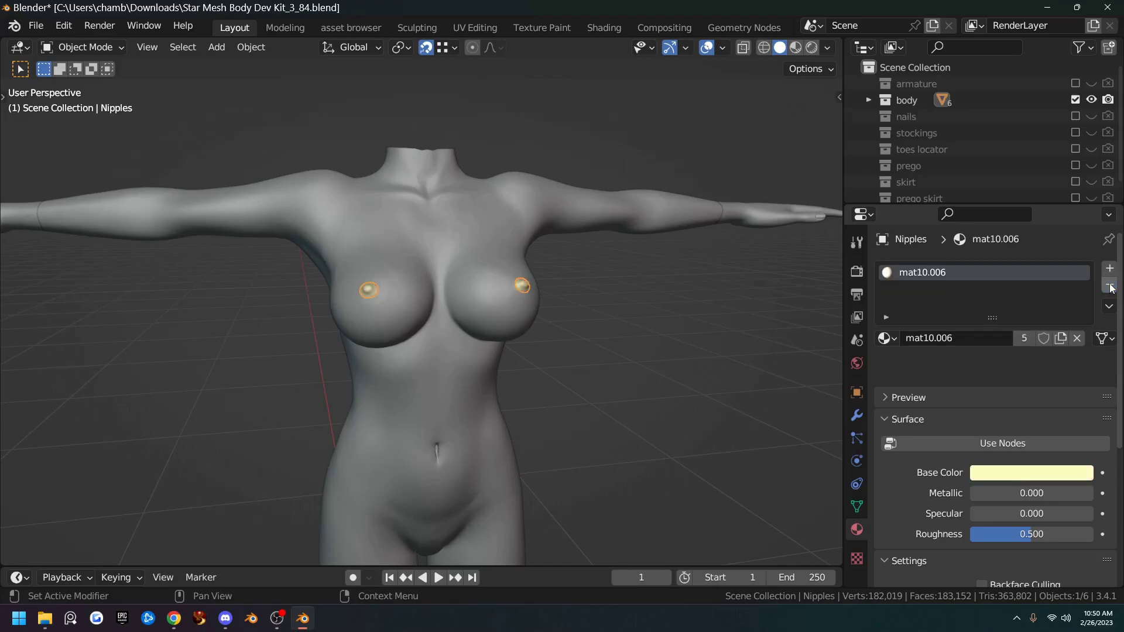
pyautogui.click(1109, 285)
# Step: Strip every material slot from DevKit_StarBody_v3.84 and the Hands mesh
pyautogui.click(514, 219)
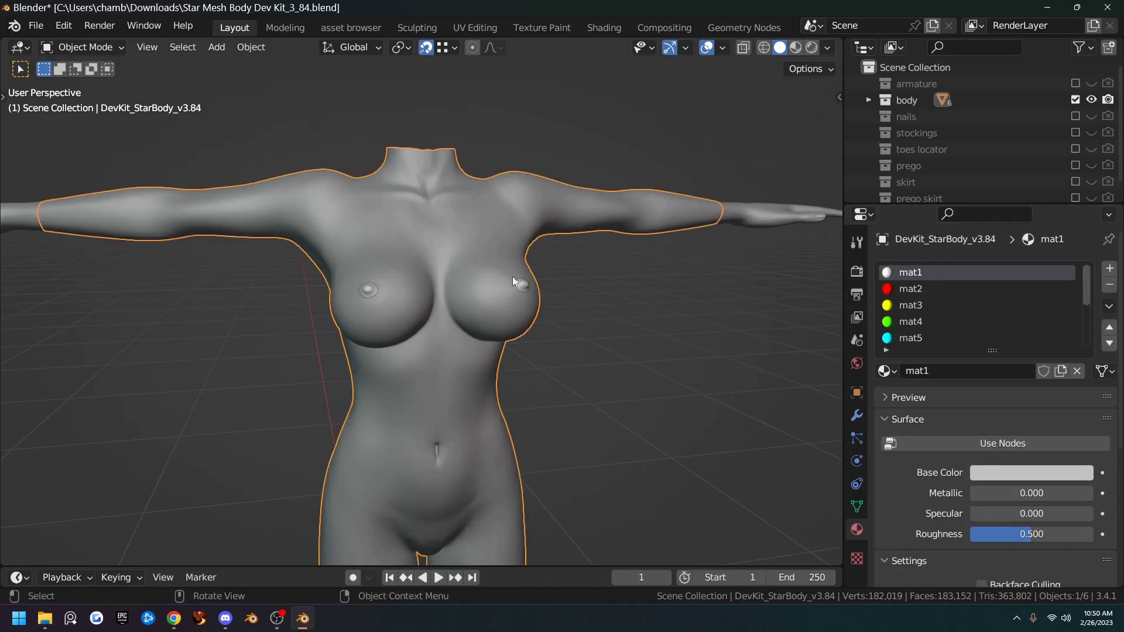
pyautogui.click(1108, 286)
pyautogui.click(1108, 286)
pyautogui.click(1108, 287)
pyautogui.click(1108, 287)
pyautogui.click(1108, 286)
pyautogui.click(1108, 286)
pyautogui.click(1107, 286)
pyautogui.click(1108, 286)
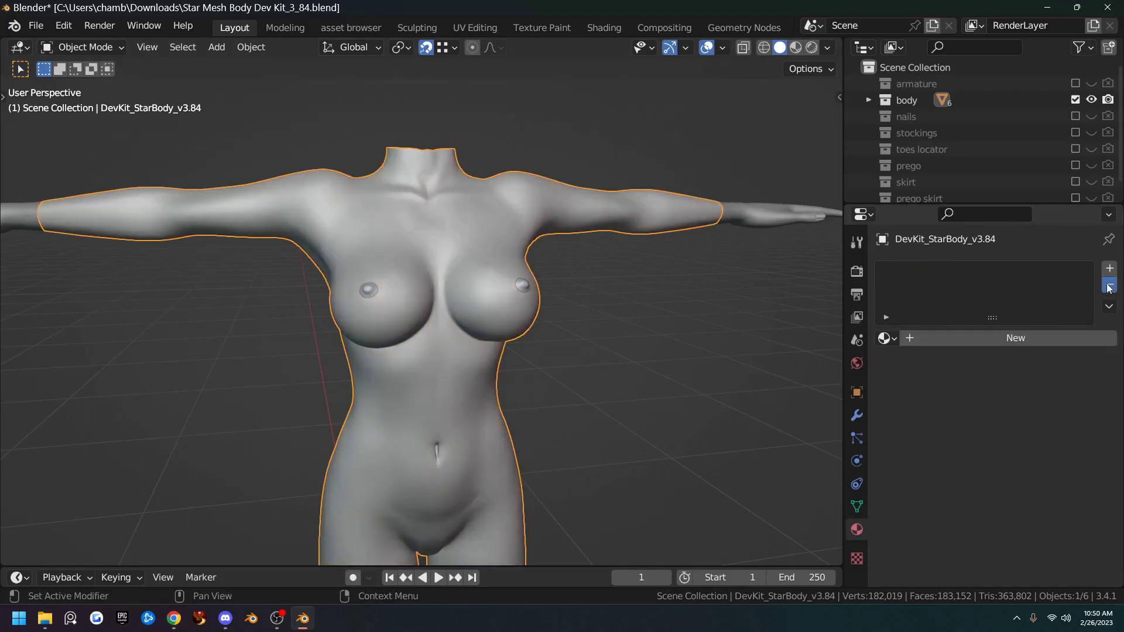
pyautogui.click(755, 219)
pyautogui.click(1108, 286)
pyautogui.click(1108, 287)
pyautogui.click(1108, 286)
pyautogui.click(1108, 286)
pyautogui.click(1108, 286)
pyautogui.click(1108, 286)
pyautogui.click(1108, 286)
# Step: Clear feet_Flat's materials with Remove Unused Slots and delete its last slot
pyautogui.scroll(-7, 588, 280)
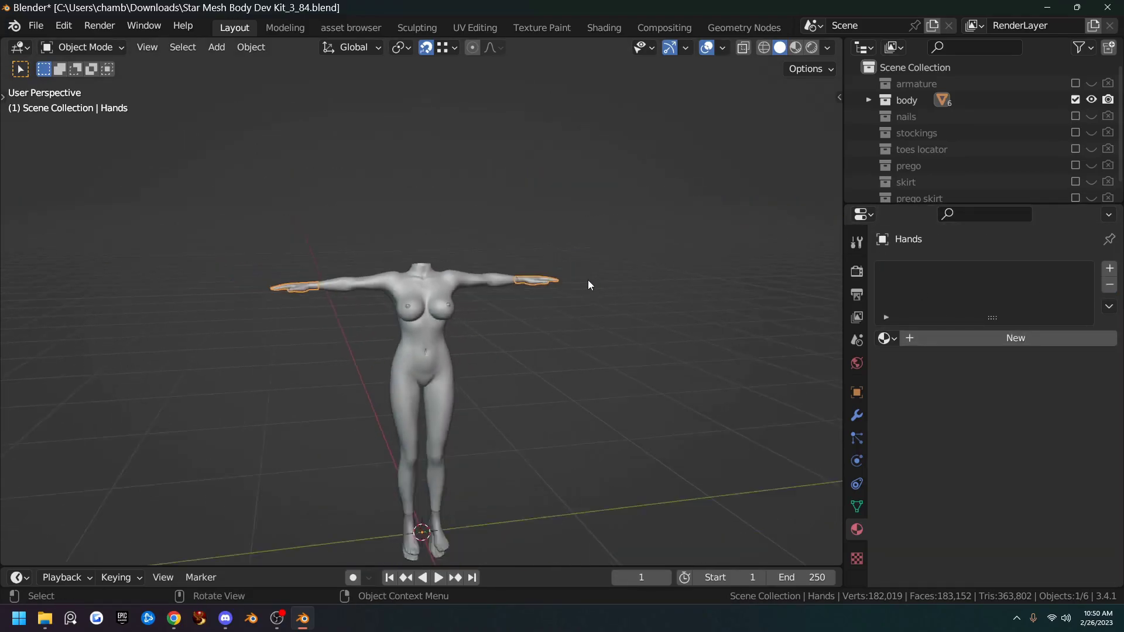
pyautogui.scroll(6, 515, 263)
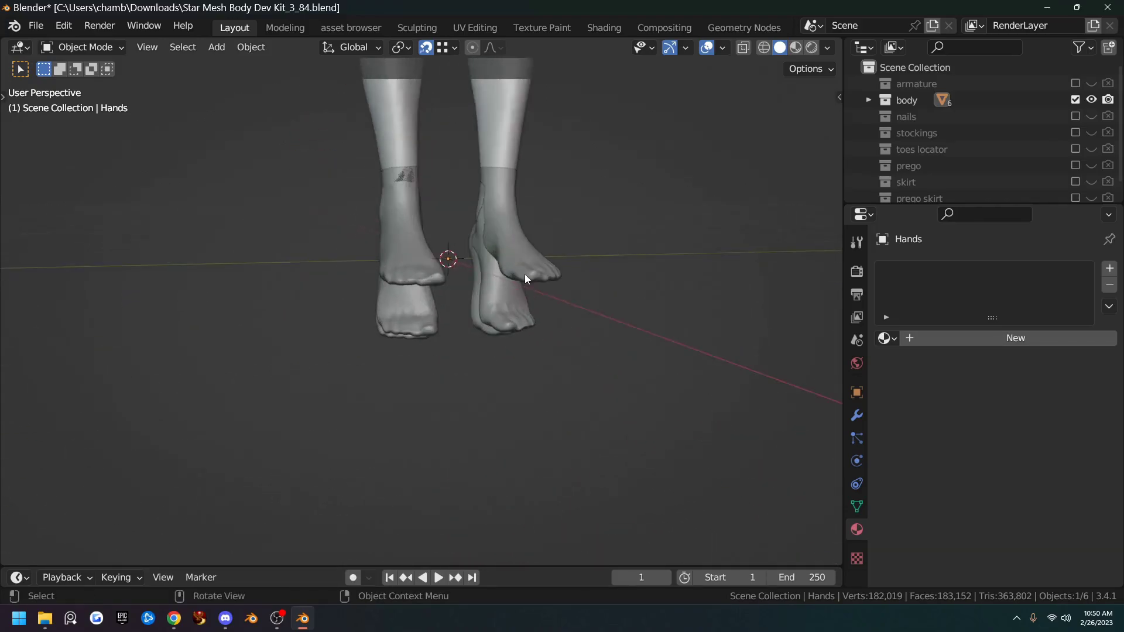
pyautogui.click(515, 258)
pyautogui.click(1109, 306)
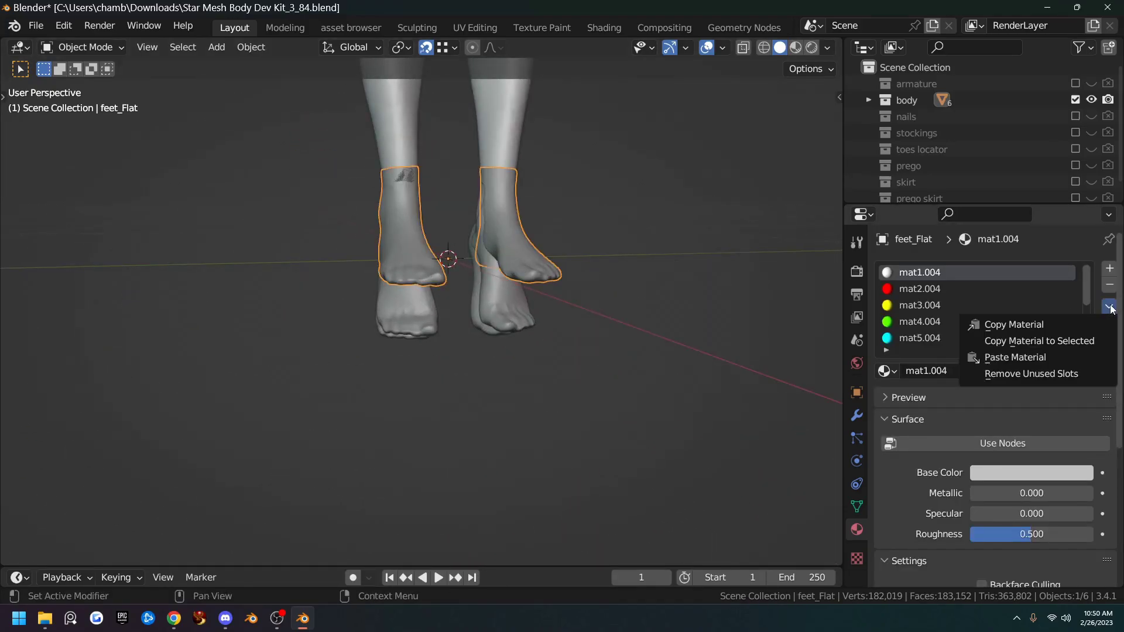
pyautogui.click(1056, 372)
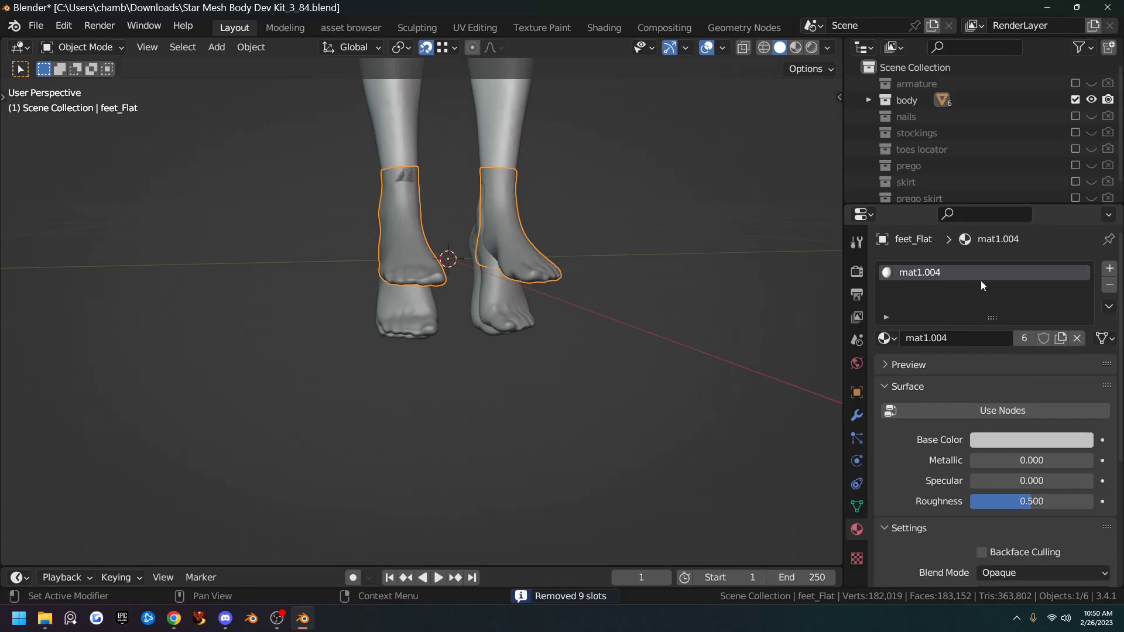
pyautogui.click(1107, 286)
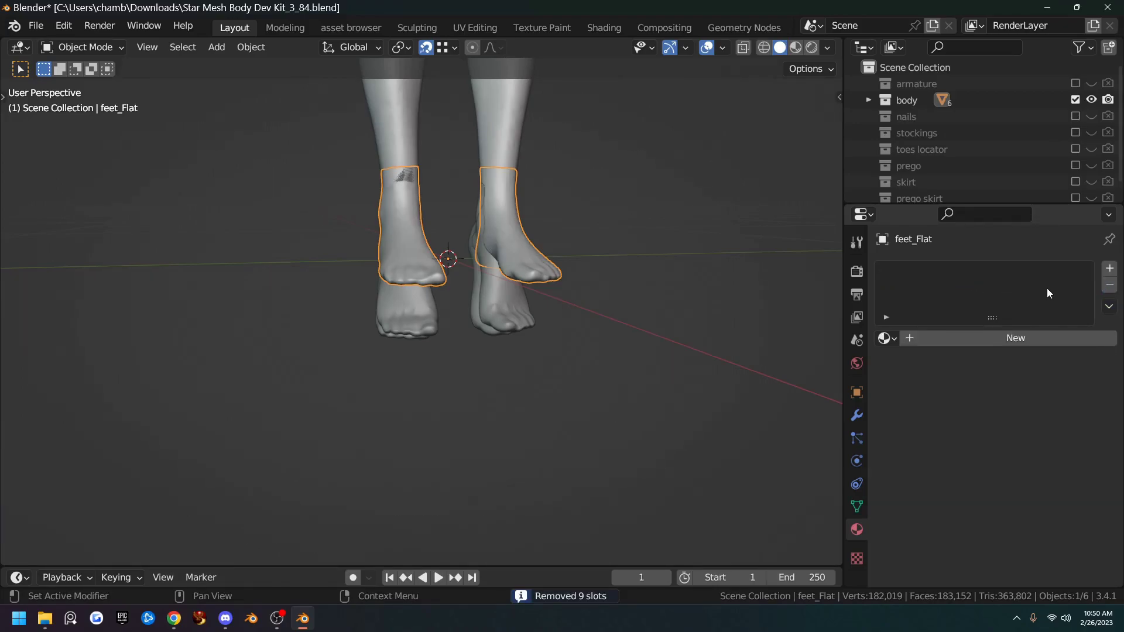
# Step: Remove all five material slots from feet_Mid
pyautogui.click(494, 297)
pyautogui.click(1108, 286)
pyautogui.click(1107, 285)
pyautogui.click(1107, 285)
pyautogui.click(1107, 286)
pyautogui.click(1108, 286)
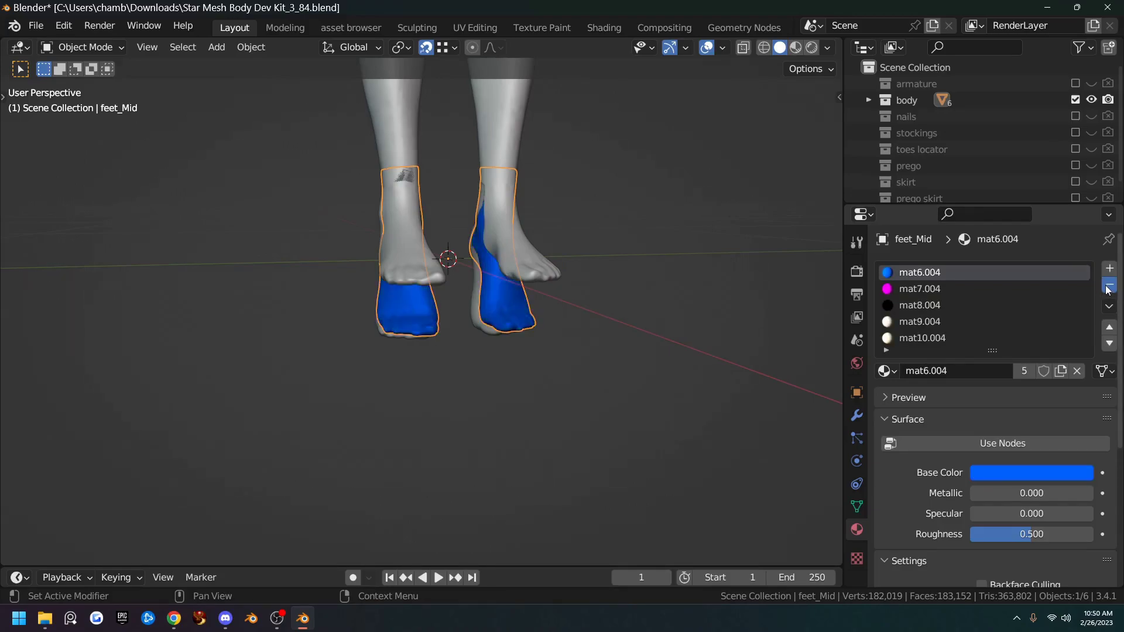
pyautogui.click(1107, 286)
pyautogui.click(1107, 285)
pyautogui.click(1107, 285)
pyautogui.click(1107, 286)
pyautogui.click(1108, 286)
# Step: Remove all material slots from feet_High and orbit to check the grey feet
pyautogui.click(475, 317)
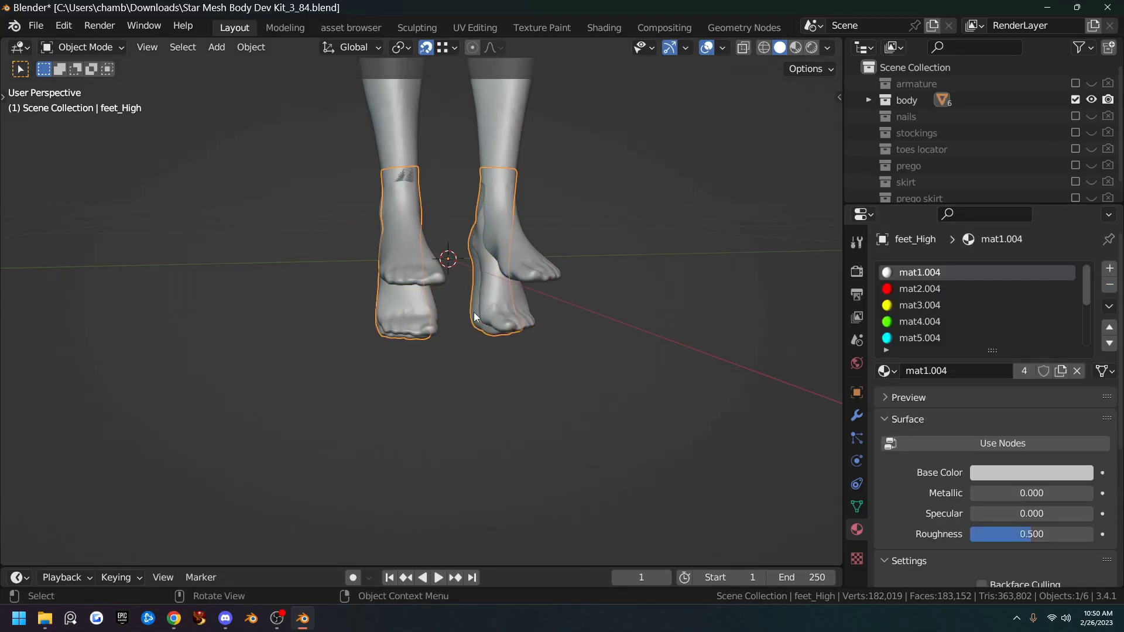
pyautogui.click(1108, 285)
pyautogui.click(1108, 286)
pyautogui.click(1109, 285)
pyautogui.click(1109, 286)
pyautogui.click(1112, 285)
pyautogui.click(1112, 285)
pyautogui.click(1112, 285)
pyautogui.click(1112, 285)
pyautogui.click(1112, 285)
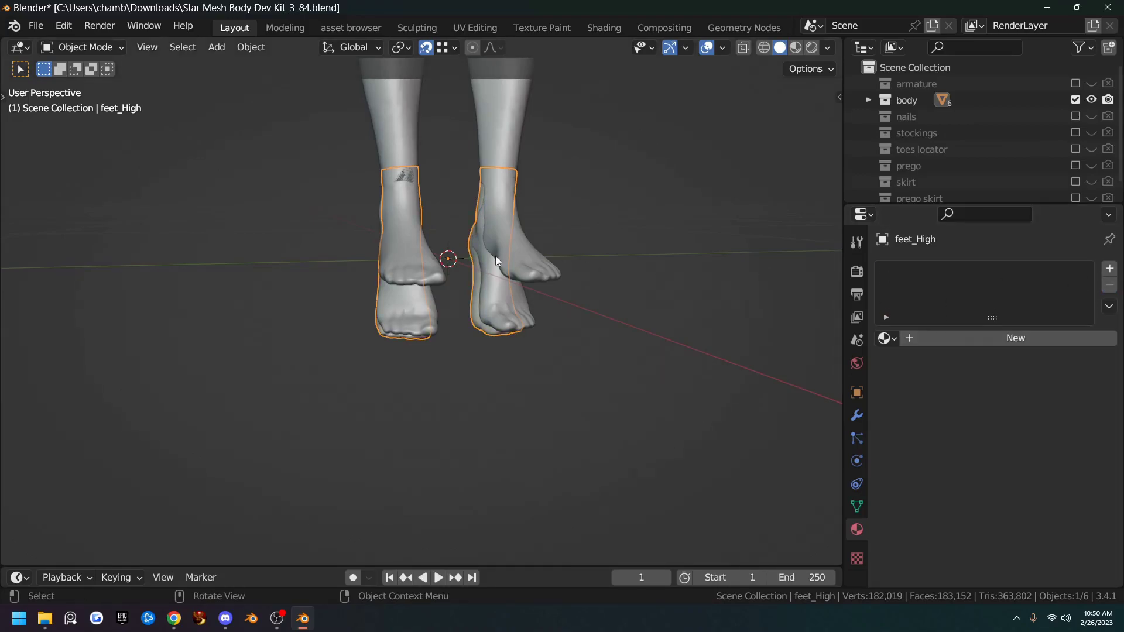
pyautogui.moveTo(527, 263); pyautogui.dragTo(494, 258, button='middle')
pyautogui.scroll(-8, 494, 258)
pyautogui.moveTo(502, 310); pyautogui.dragTo(626, 279, button='middle')
pyautogui.scroll(-2, 518, 315)
pyautogui.scroll(4, 493, 294)
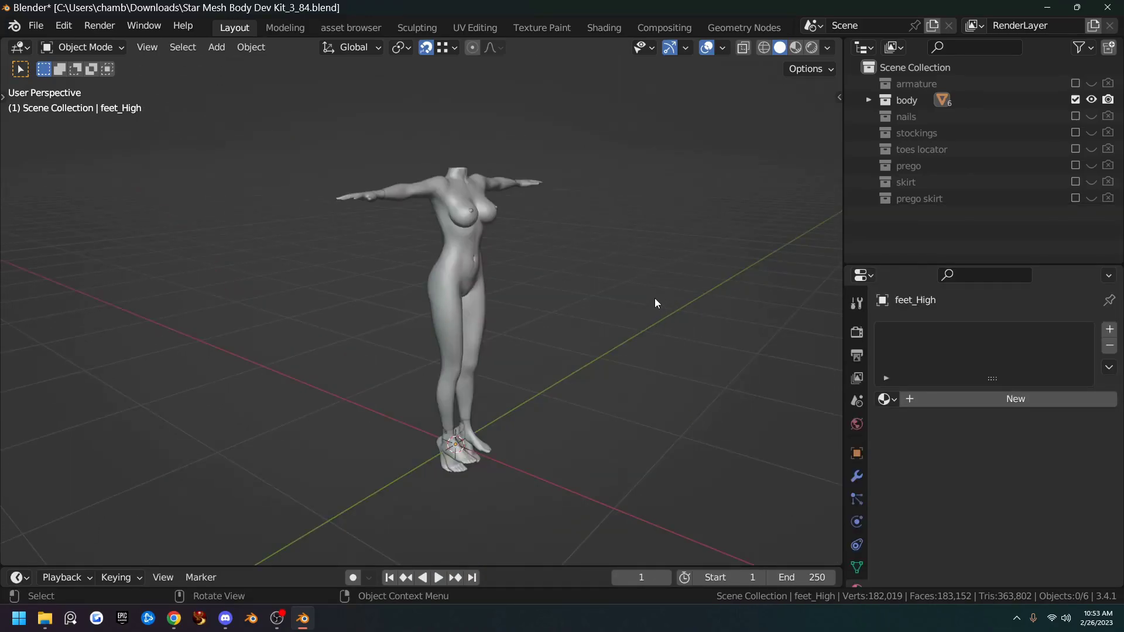
# Step: Exclude the armature and body collections and include skirt so only SkirtRig_v3.84 shows
pyautogui.moveTo(455, 309); pyautogui.dragTo(587, 276, button='middle')
pyautogui.scroll(2, 588, 278)
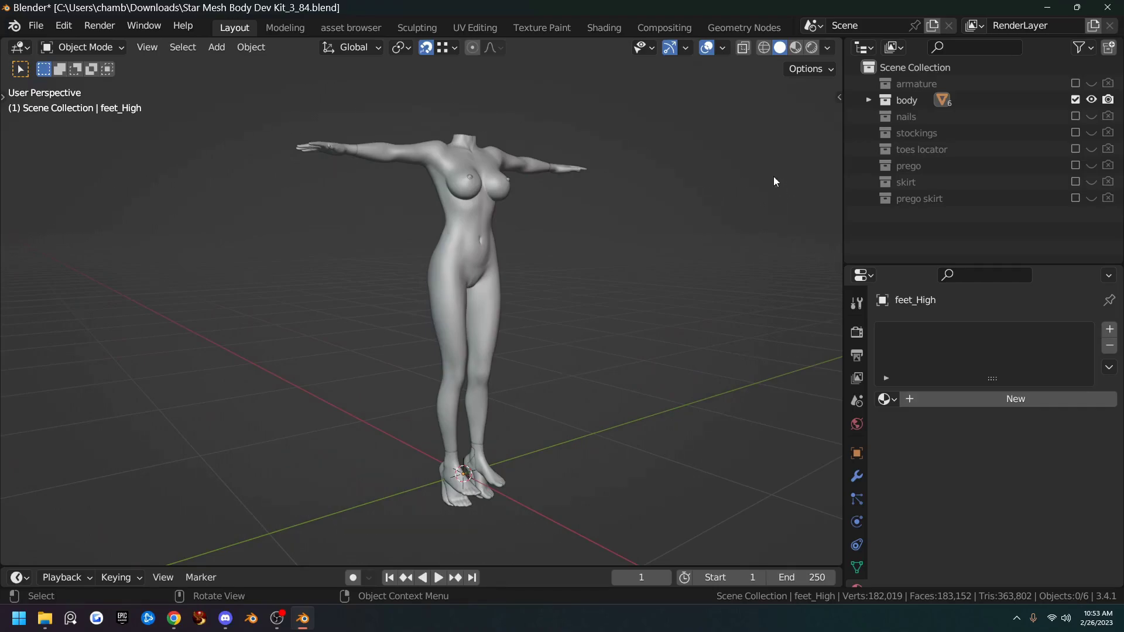
pyautogui.click(1074, 83)
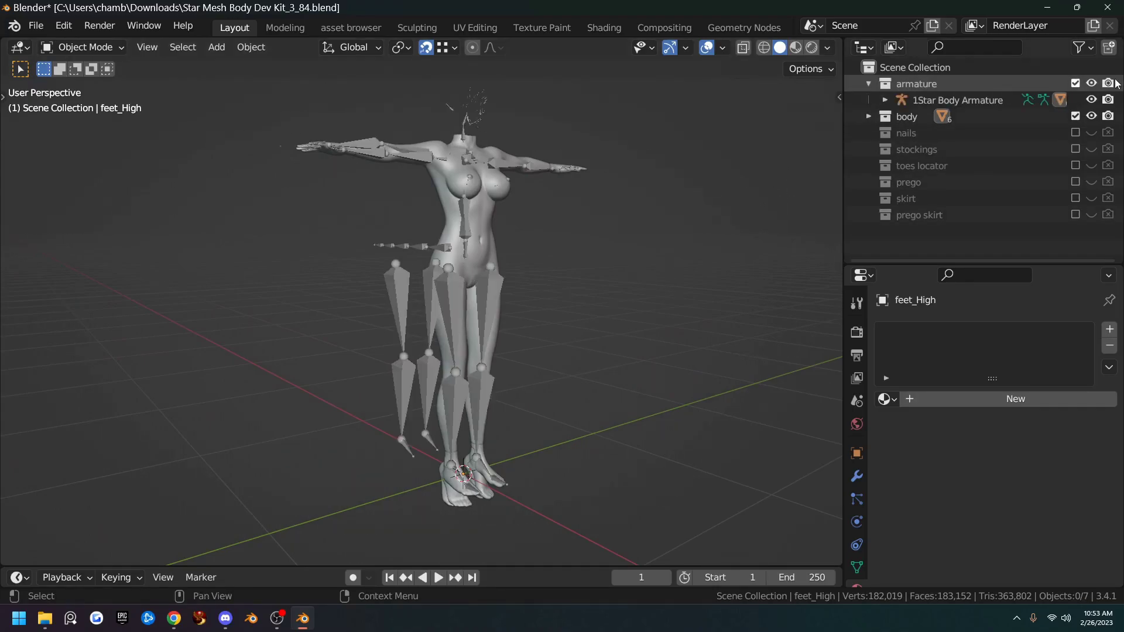
pyautogui.click(1075, 116)
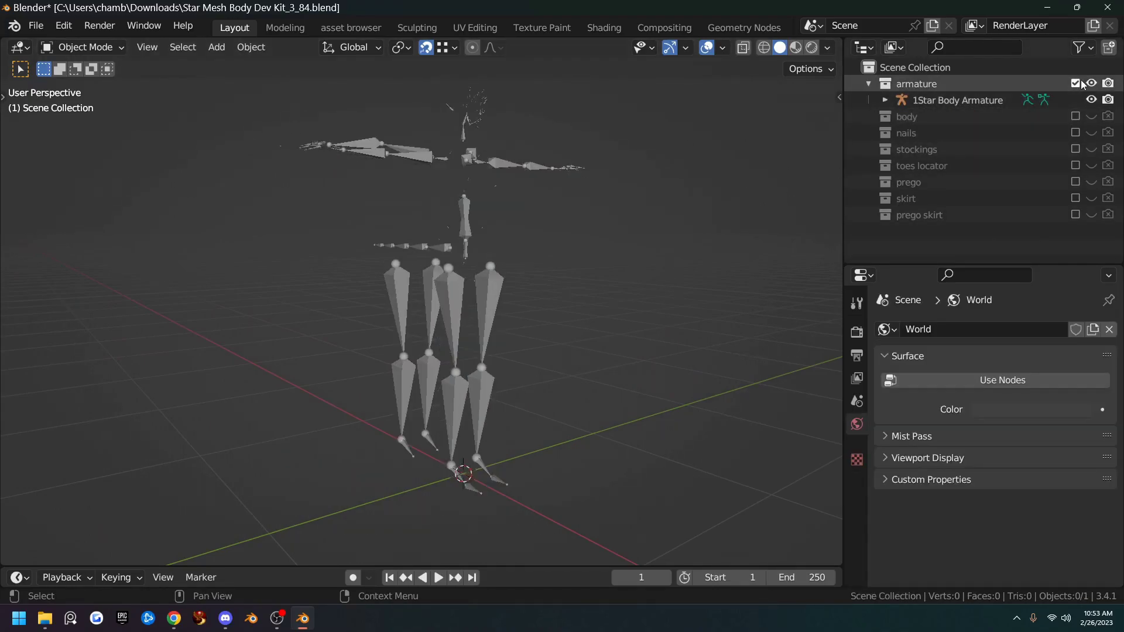
pyautogui.click(1075, 84)
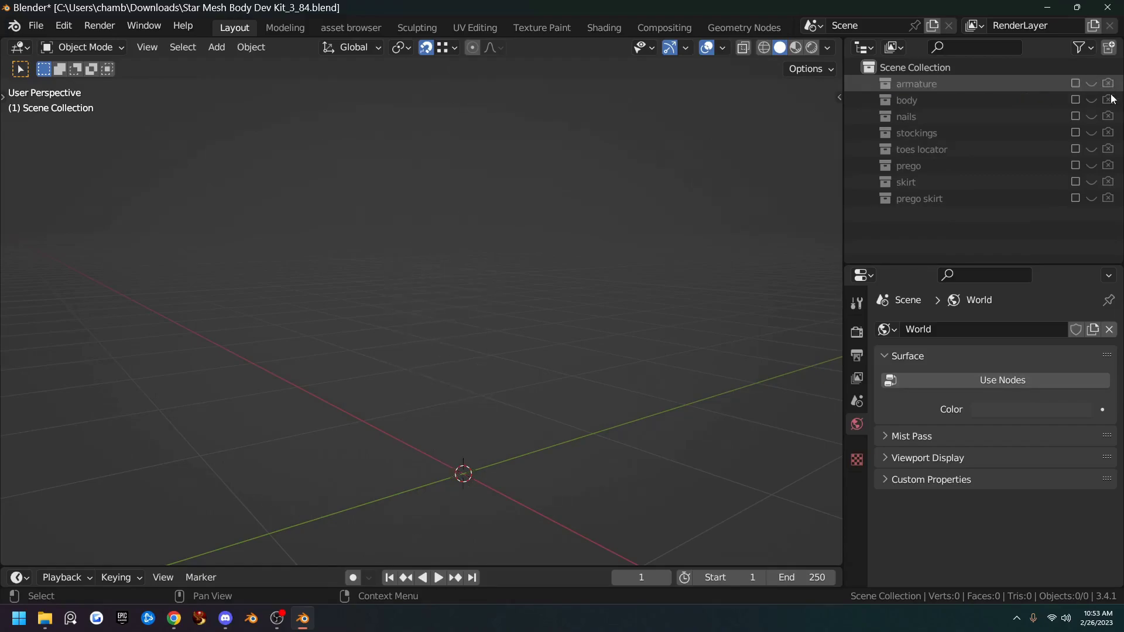
pyautogui.click(1075, 182)
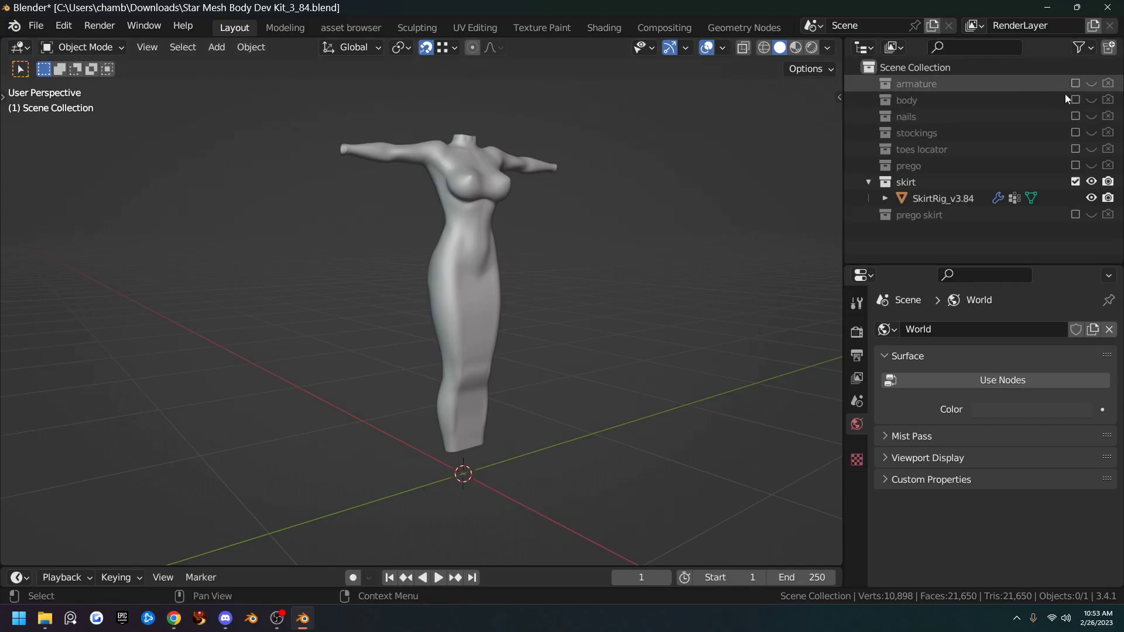
# Step: Exclude the skirt collection and include the stockings collection instead
pyautogui.click(1075, 182)
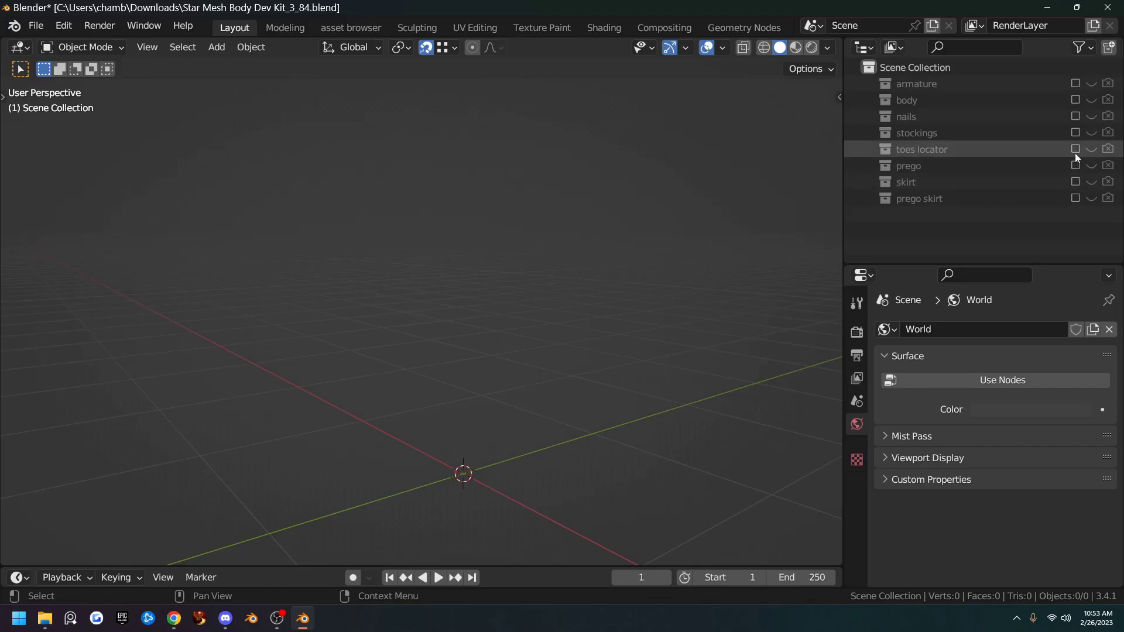
pyautogui.click(1073, 139)
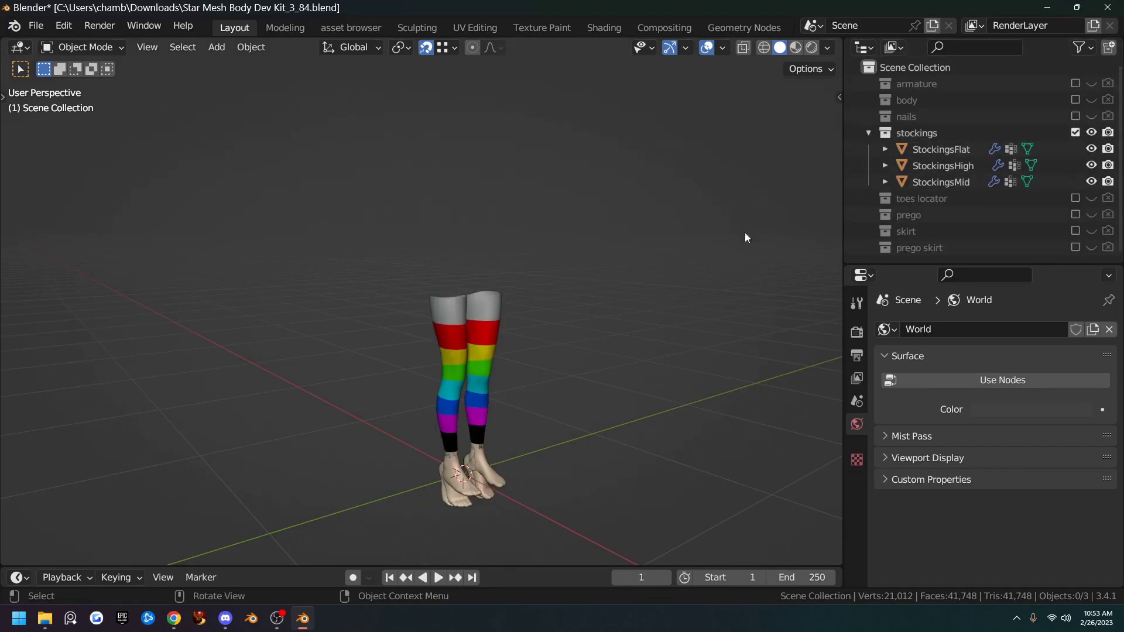
pyautogui.scroll(3, 627, 305)
# Step: Orbit around the rainbow-striped stockings and select StockingsHigh to inspect its mat1.006–mat5.006 materials
pyautogui.moveTo(629, 339); pyautogui.dragTo(566, 206, button='middle')
pyautogui.moveTo(605, 258); pyautogui.dragTo(557, 227, button='middle')
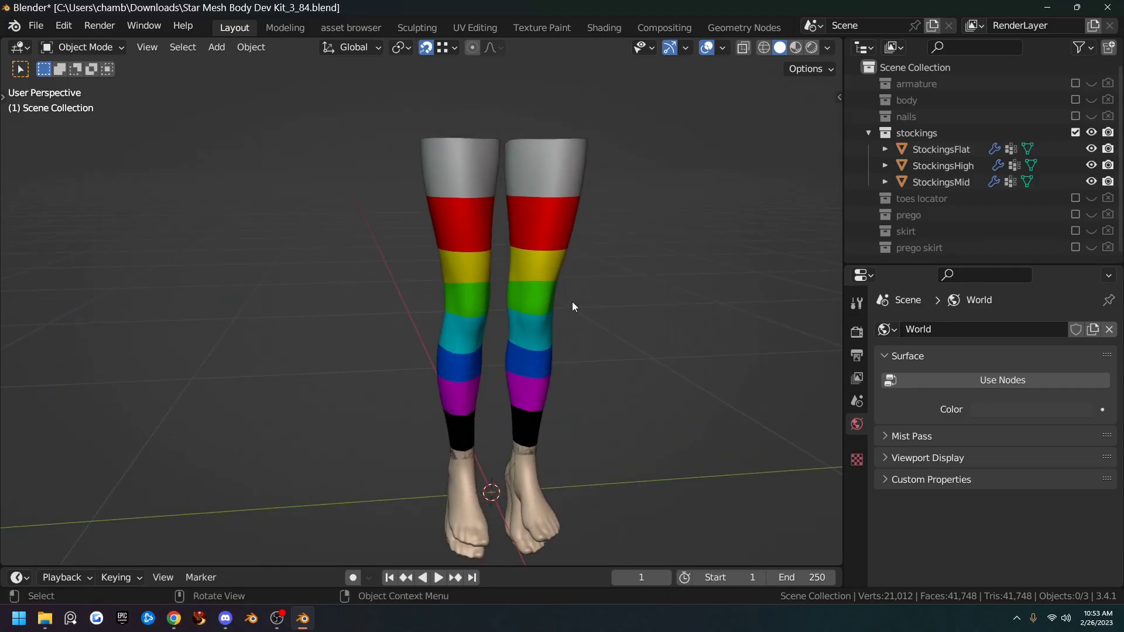
pyautogui.moveTo(573, 306); pyautogui.dragTo(557, 262, button='middle')
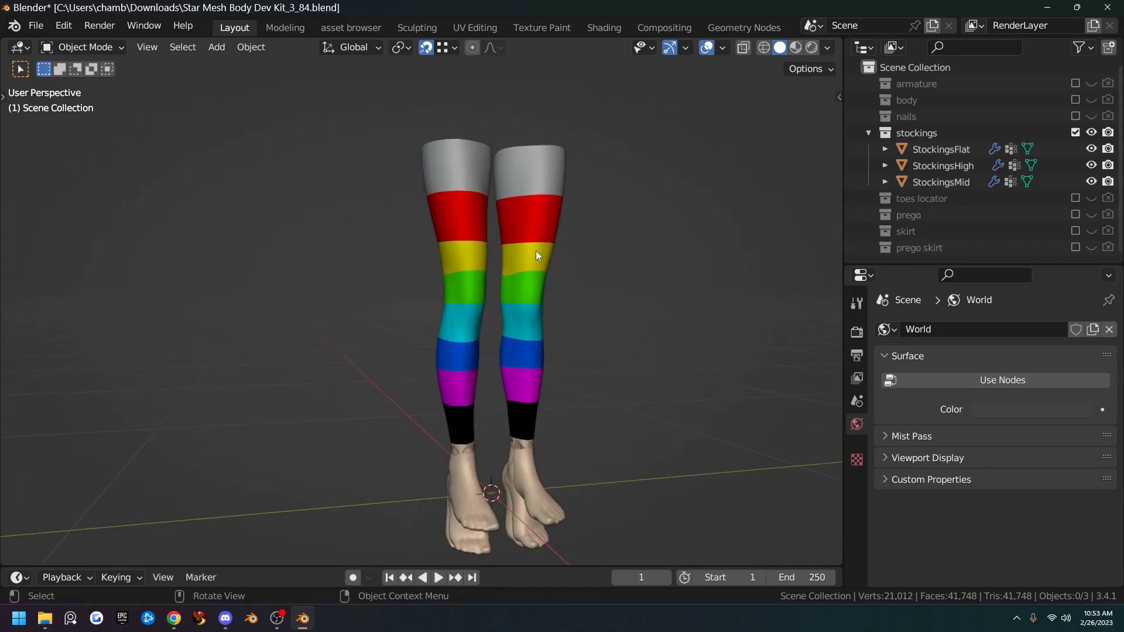
pyautogui.click(468, 224)
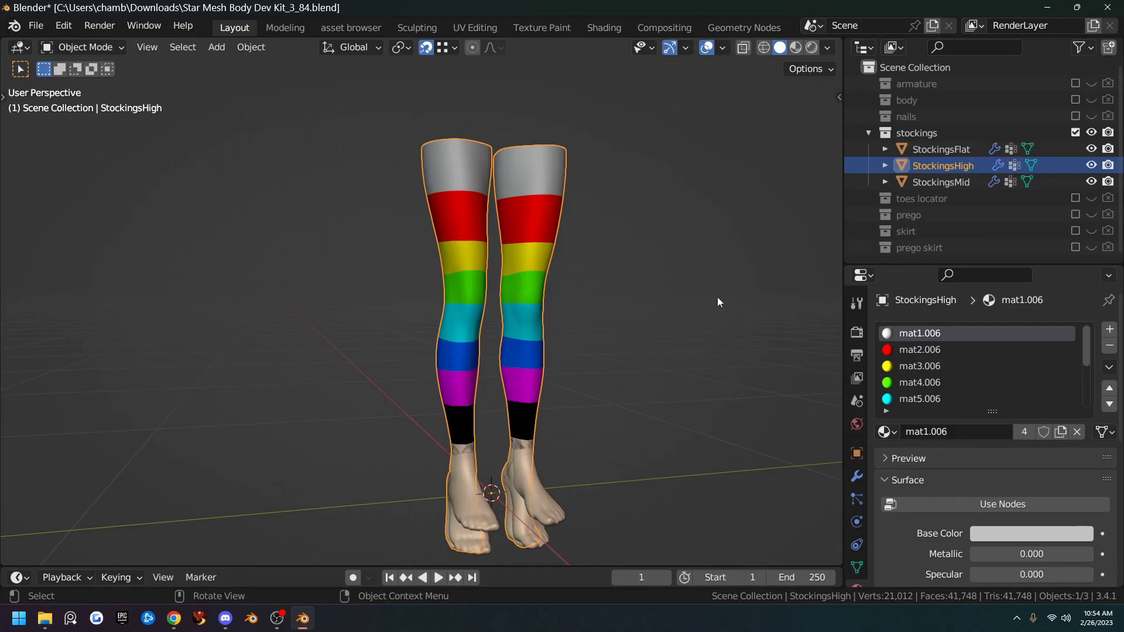
# Step: Switch back to only the skirt collection and start saving under a new name
pyautogui.click(1075, 133)
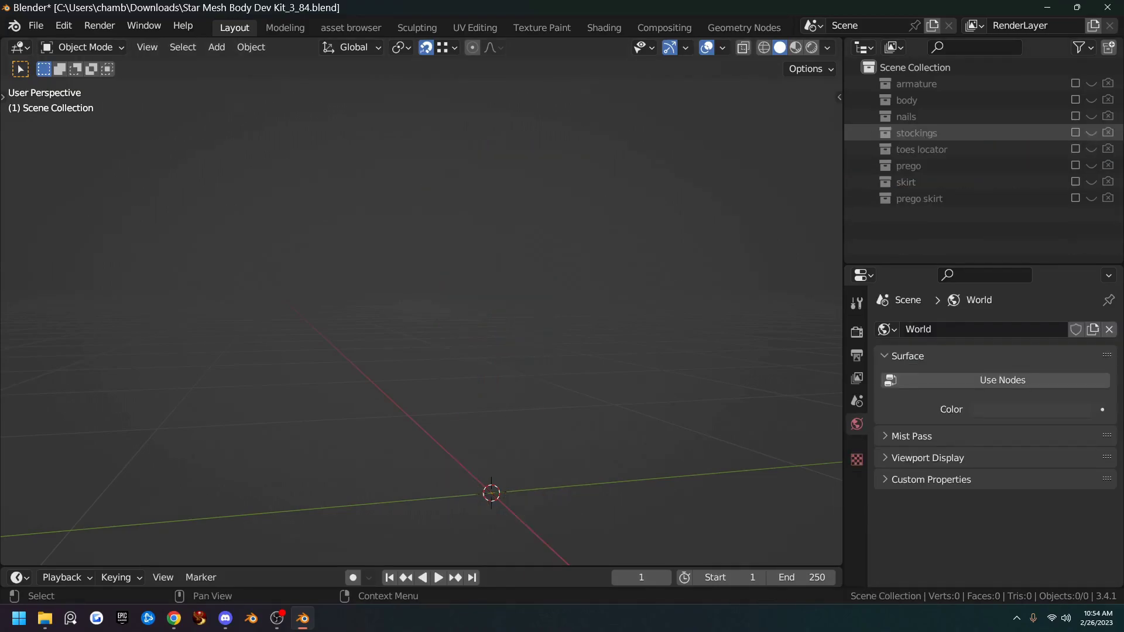
pyautogui.click(1075, 182)
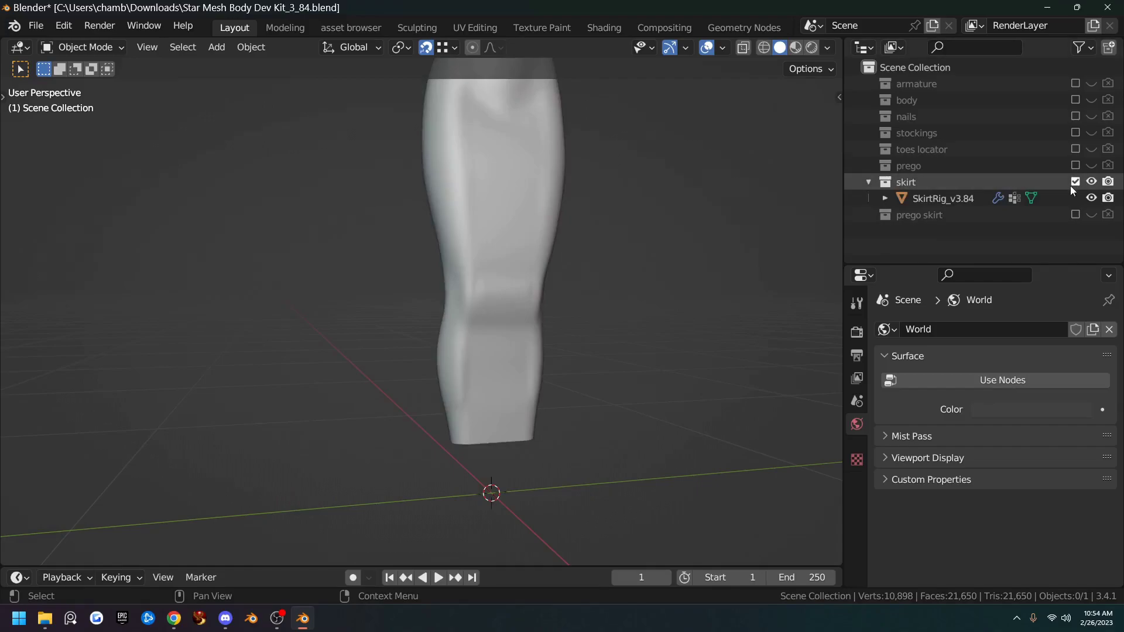
pyautogui.click(41, 26)
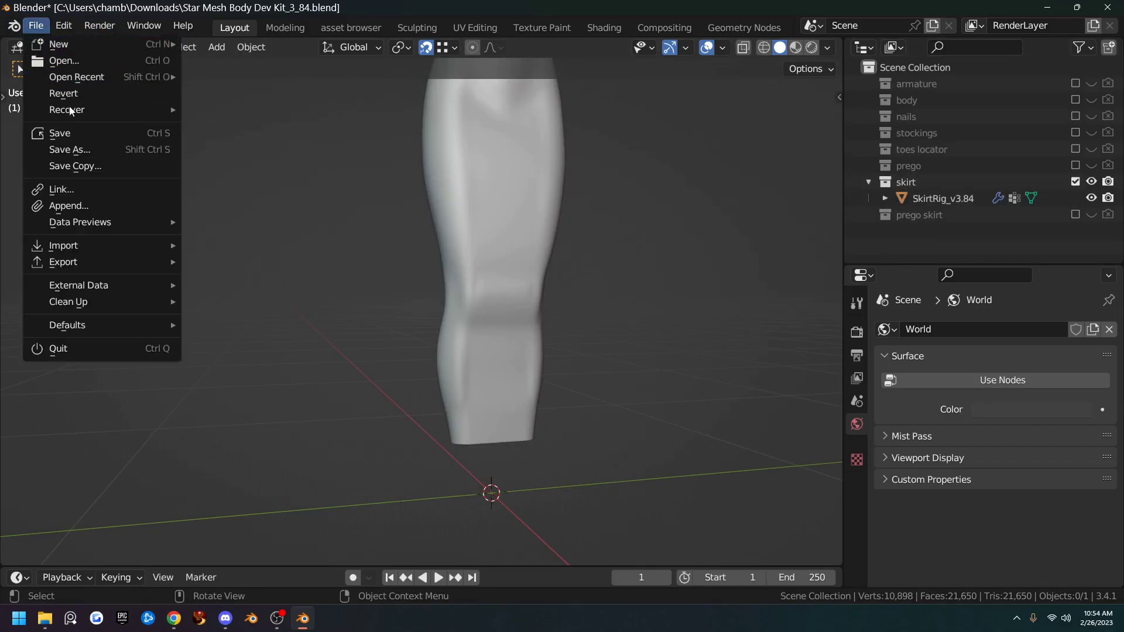
pyautogui.click(78, 148)
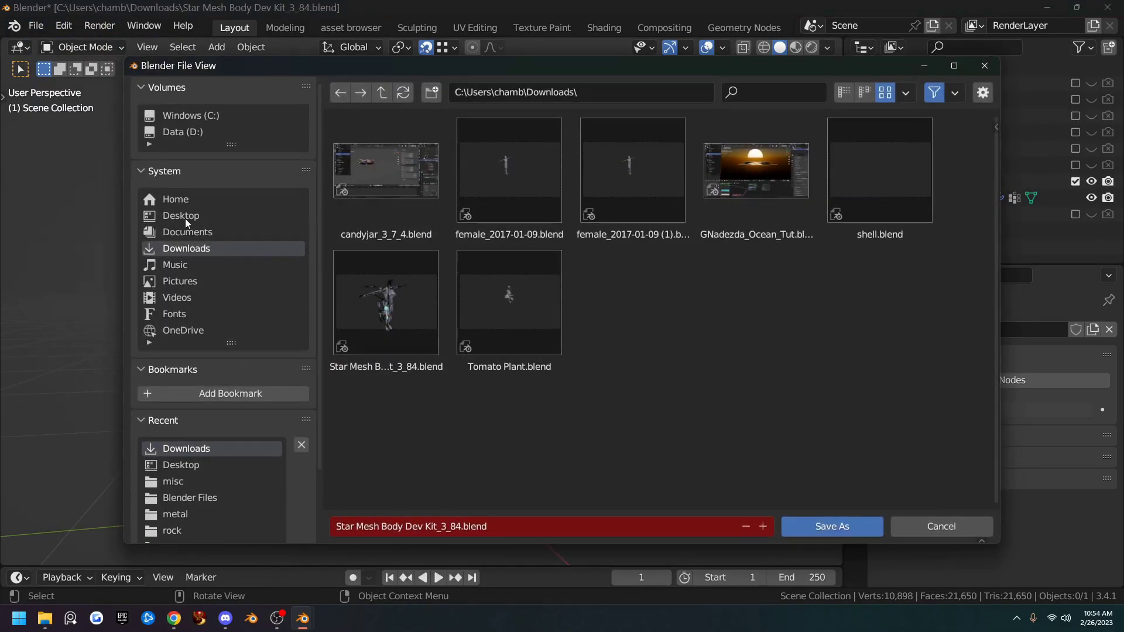
# Step: Browse the save dialog to the D:\Dev Kits\Dev Kits folder
pyautogui.click(181, 216)
pyautogui.click(515, 529)
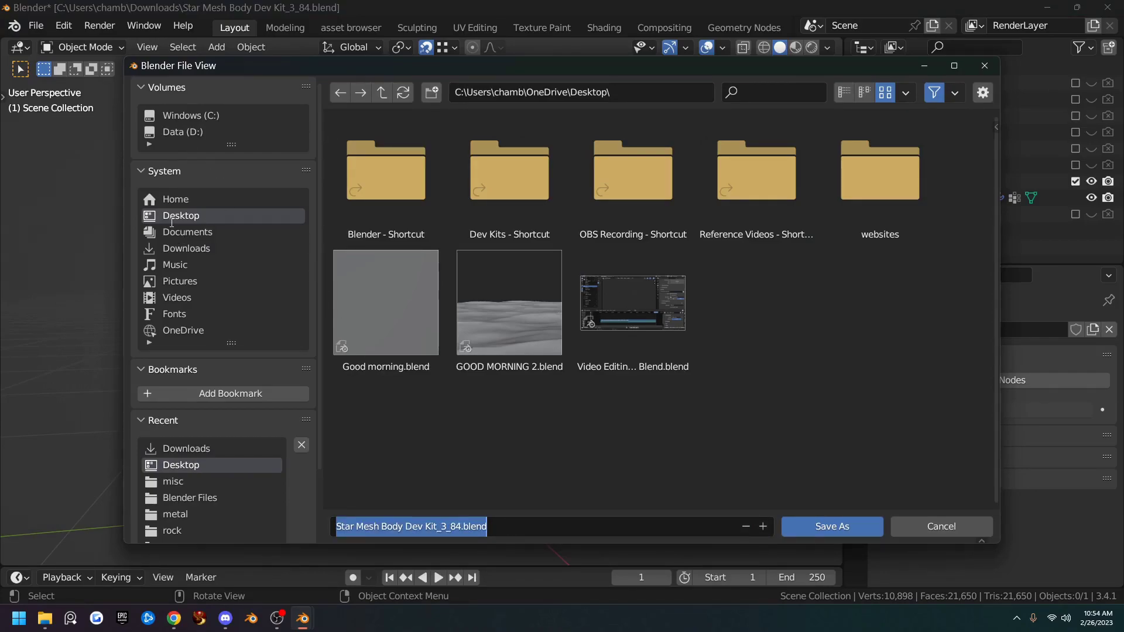
pyautogui.click(184, 134)
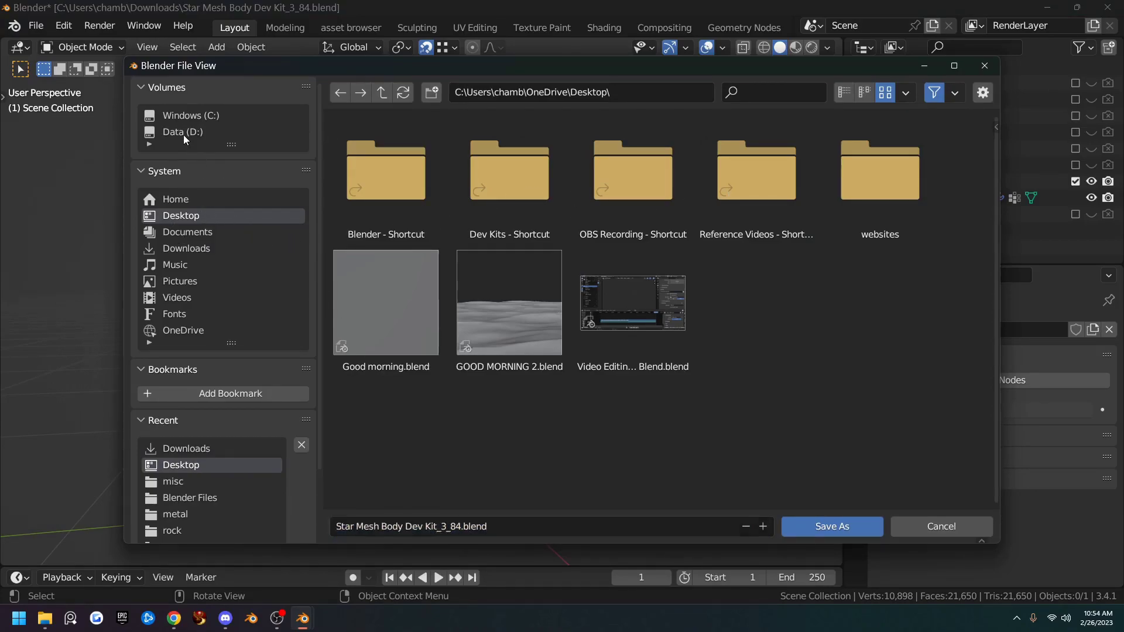
pyautogui.click(183, 134)
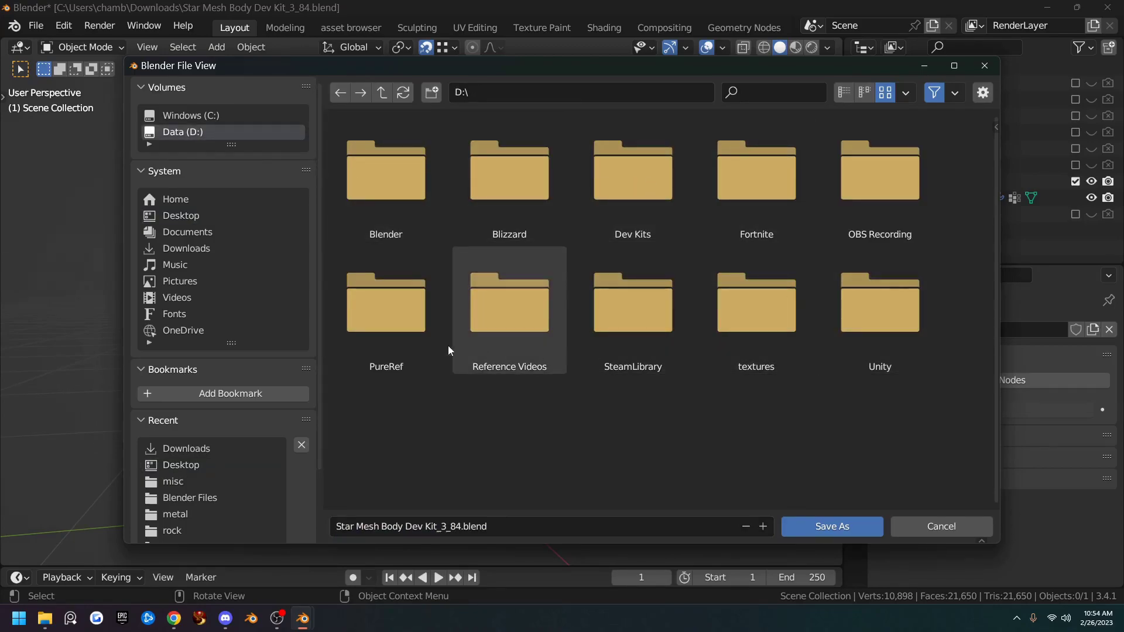
pyautogui.click(625, 198)
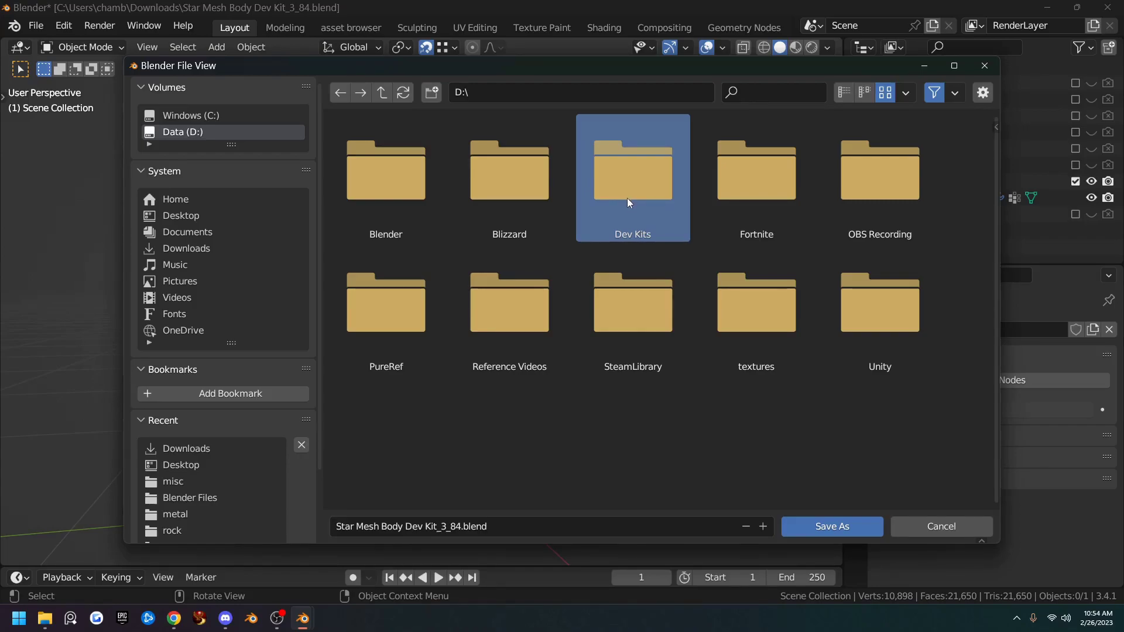
pyautogui.doubleClick(627, 198)
pyautogui.click(410, 184)
pyautogui.doubleClick(410, 184)
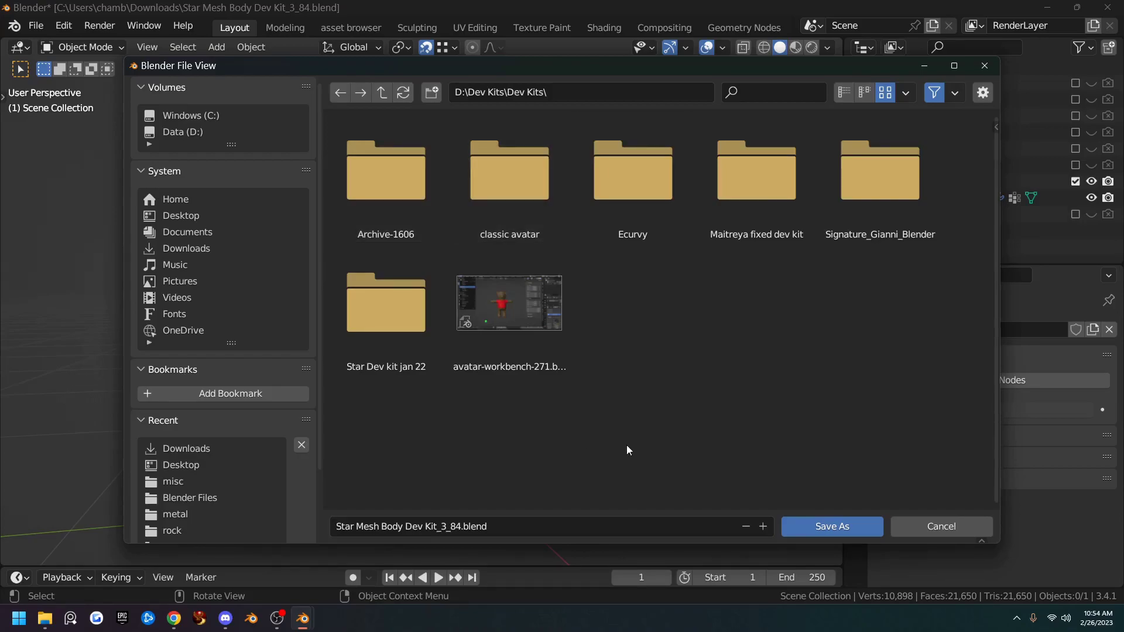
# Step: Name the file 'SMB video master dev kit', correcting the typos
pyautogui.click(518, 529)
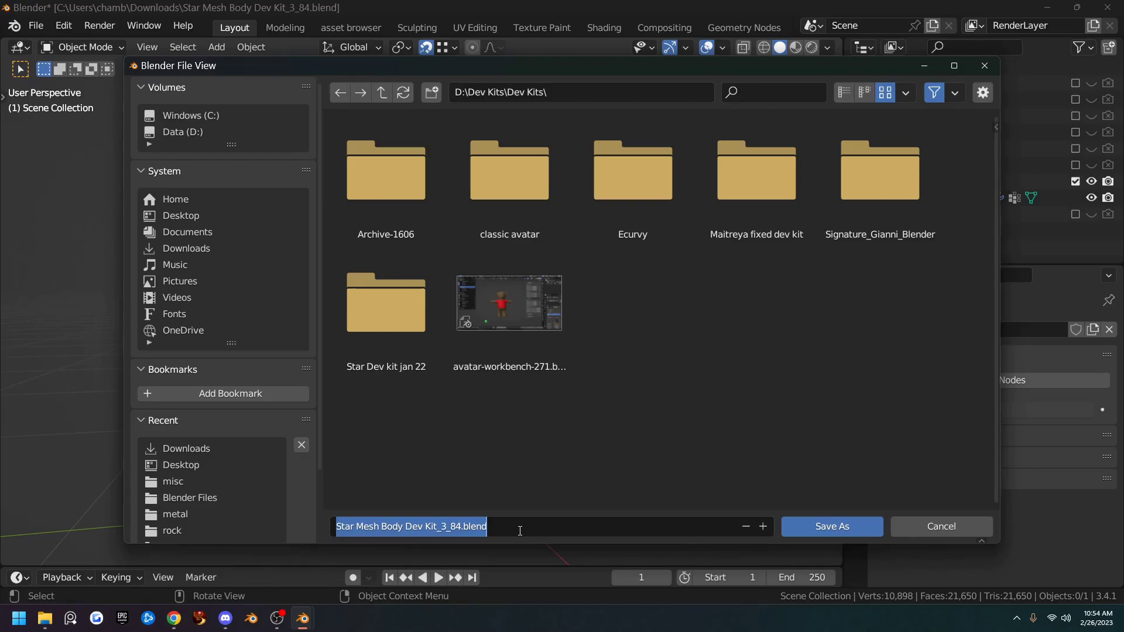
pyautogui.write('SKM')
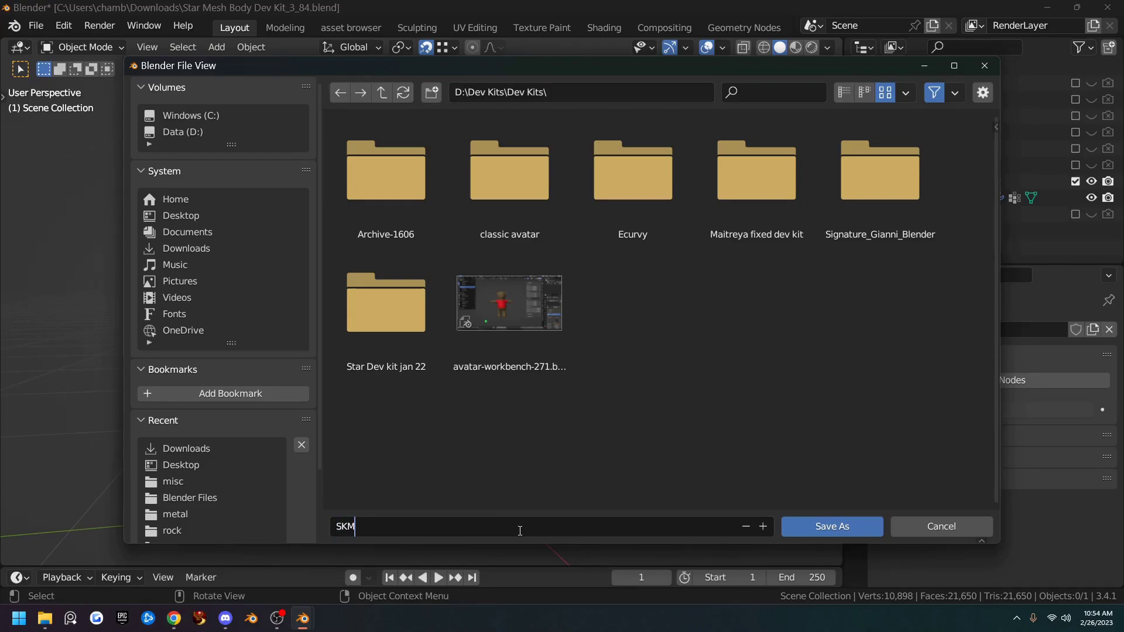
pyautogui.press('BackSpace')
pyautogui.press('BackSpace')
pyautogui.write('MB videoi master dev kit')
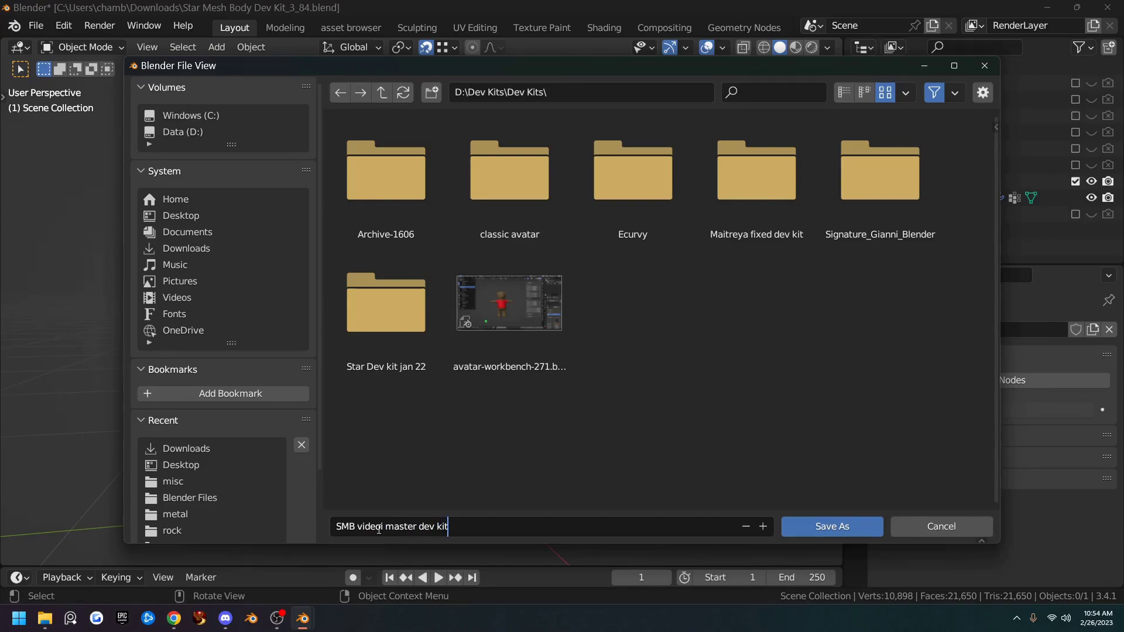
pyautogui.click(385, 526)
pyautogui.press('BackSpace')
pyautogui.click(833, 526)
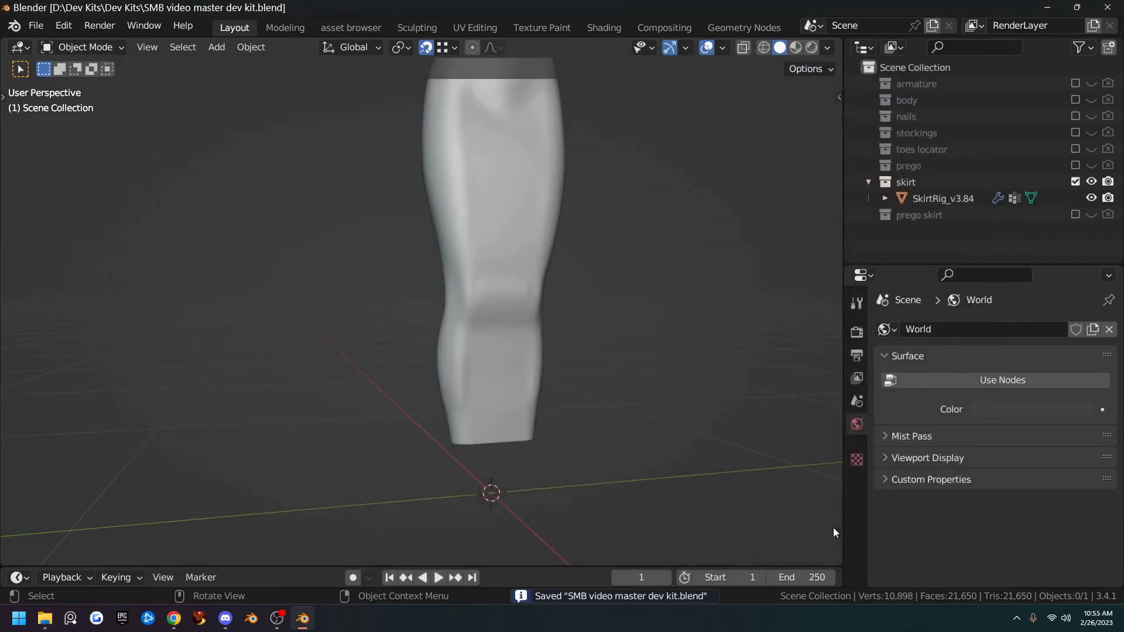
pyautogui.scroll(-5, 618, 386)
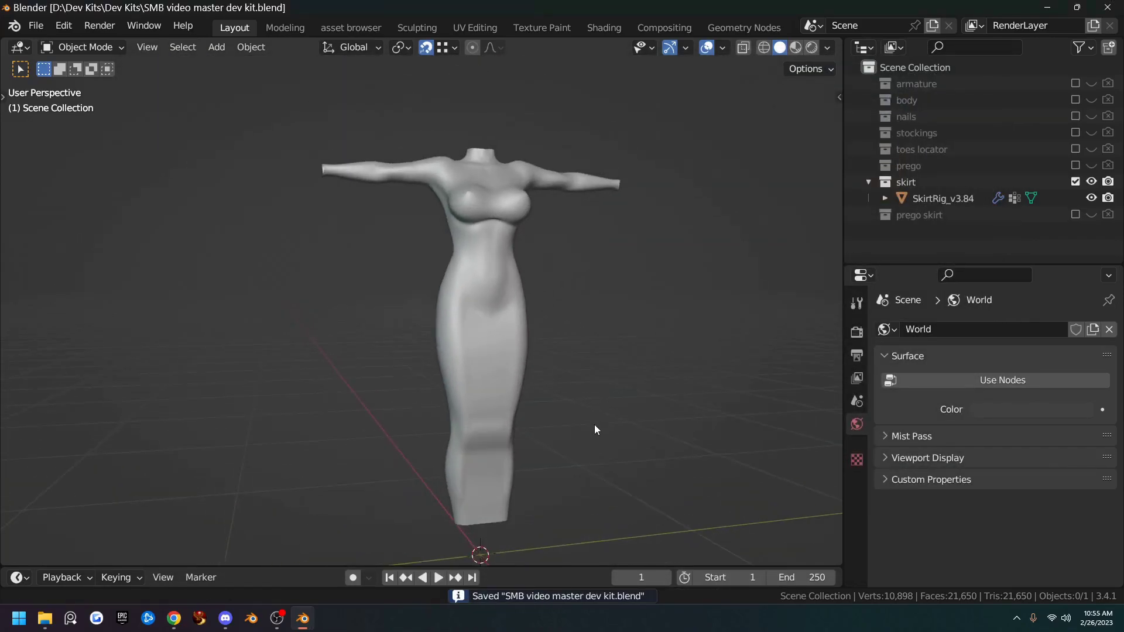
pyautogui.moveTo(572, 408); pyautogui.dragTo(596, 370, button='middle')
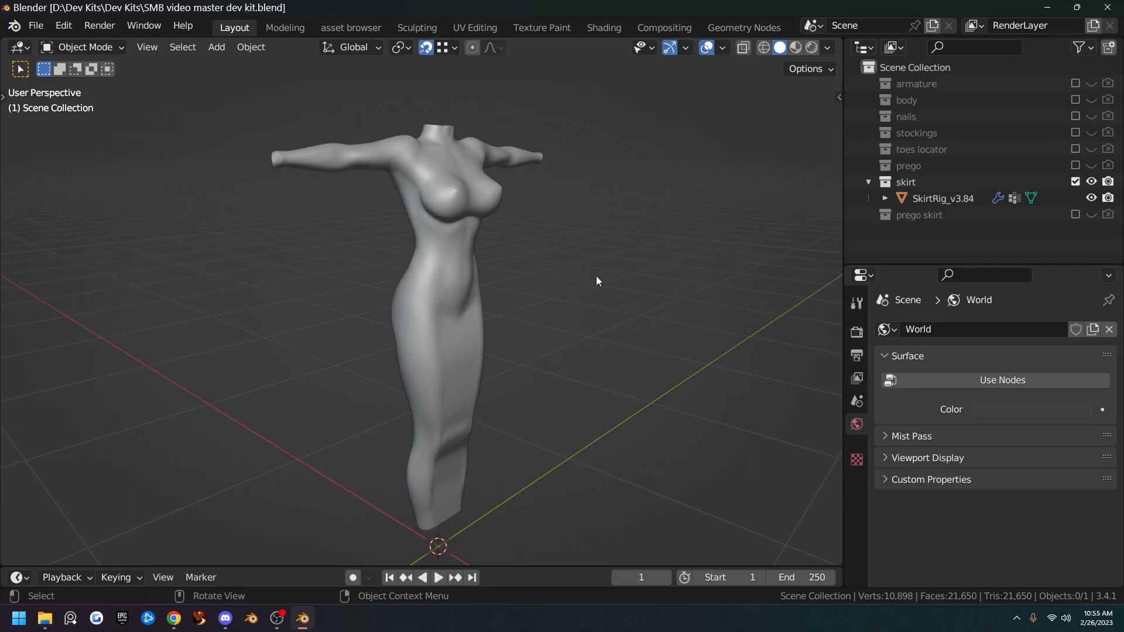